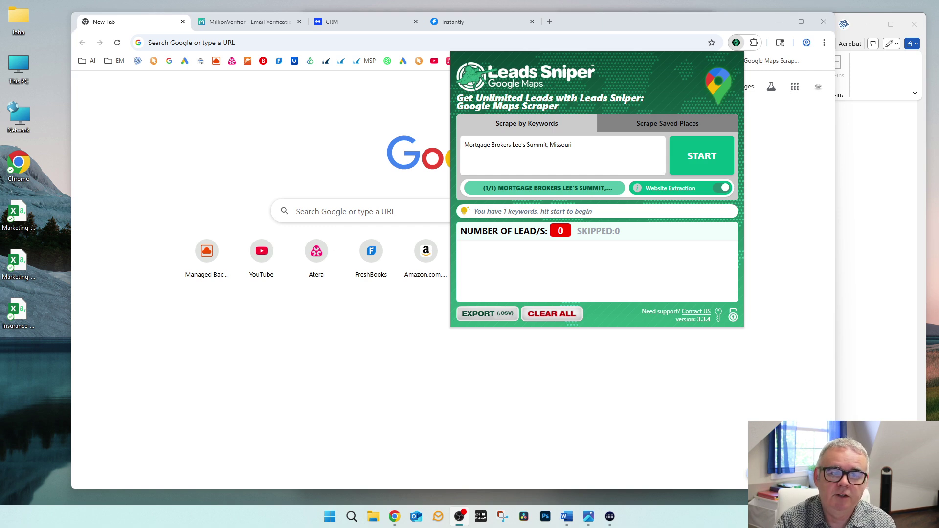
Step: Start the Leads Sniper scrape of Lee's Summit mortgage brokers and confirm 60 leads are collected
{"action": "left_click", "coordinate": [604, 24]}
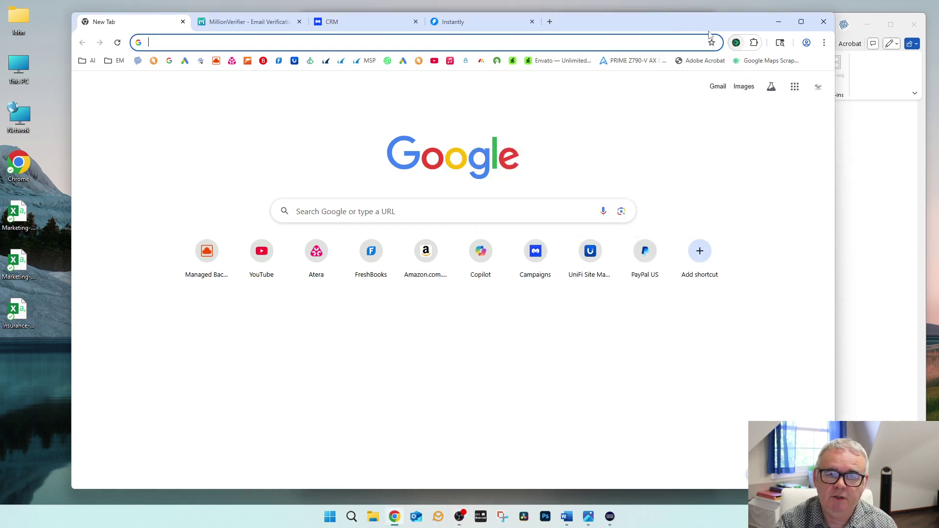
{"action": "left_click", "coordinate": [736, 43]}
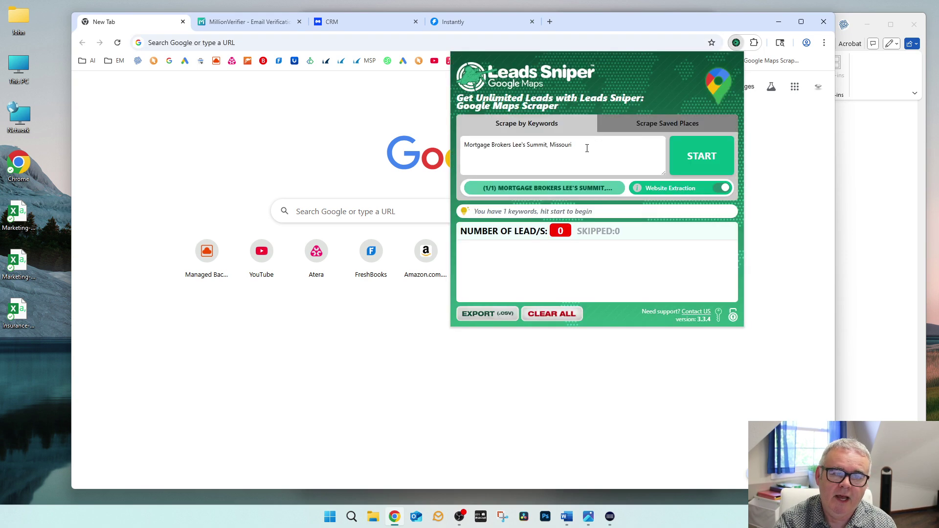
{"action": "left_click", "coordinate": [701, 156]}
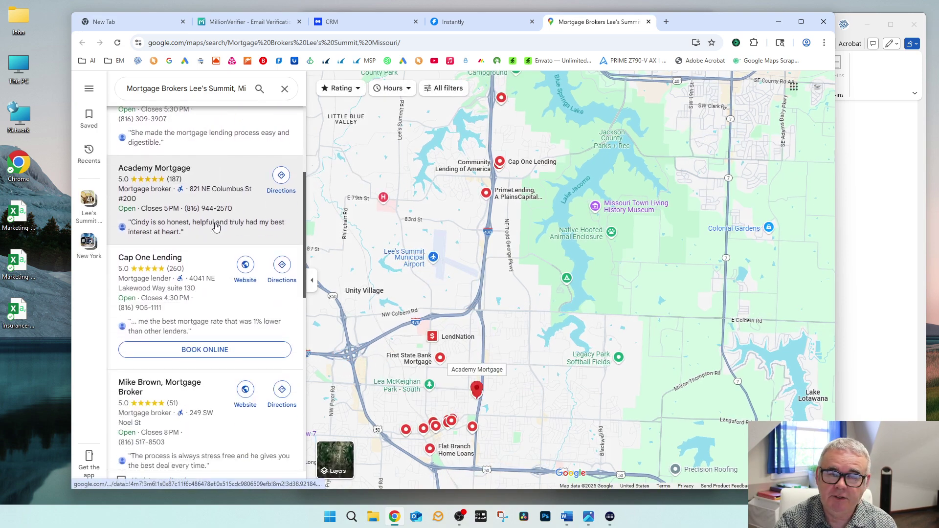
{"action": "left_click", "coordinate": [736, 43]}
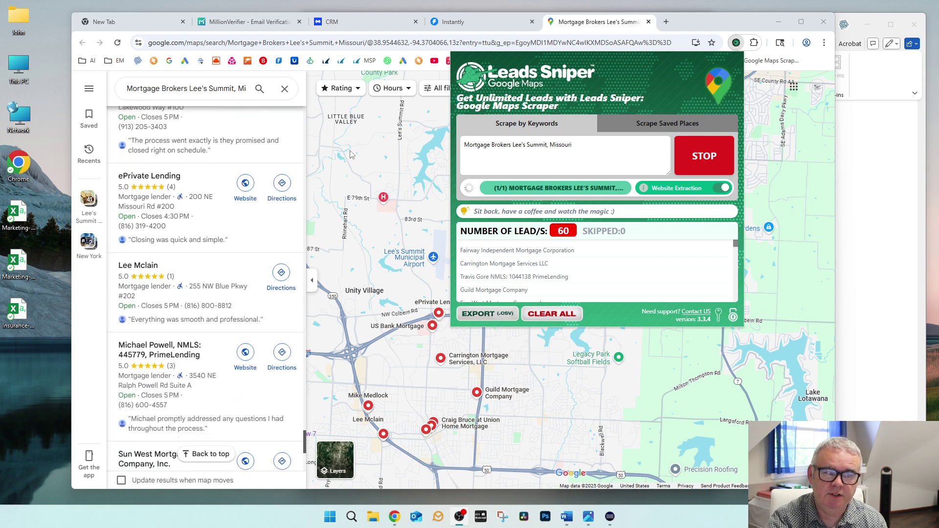
{"action": "left_click", "coordinate": [247, 22]}
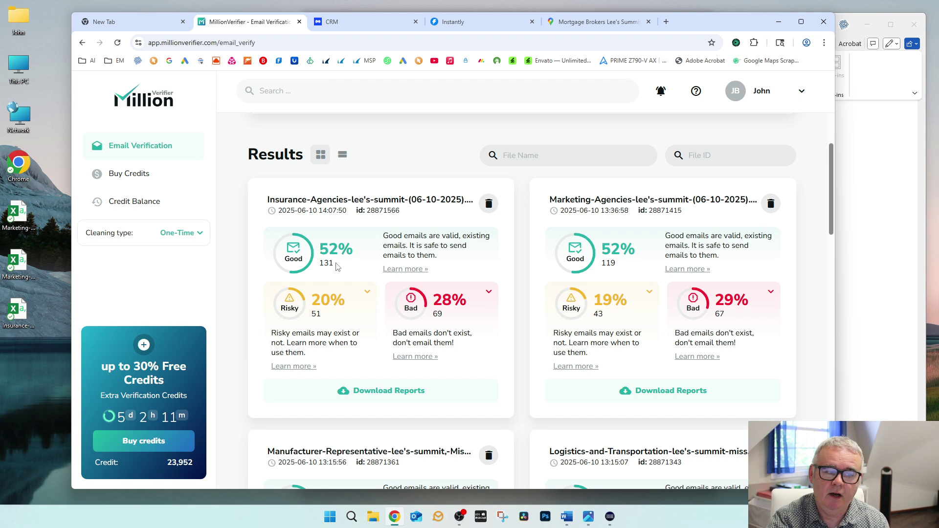
Step: Download the Good Emails Only report for the Insurance Agencies Lee's Summit results
{"action": "left_click", "coordinate": [372, 390]}
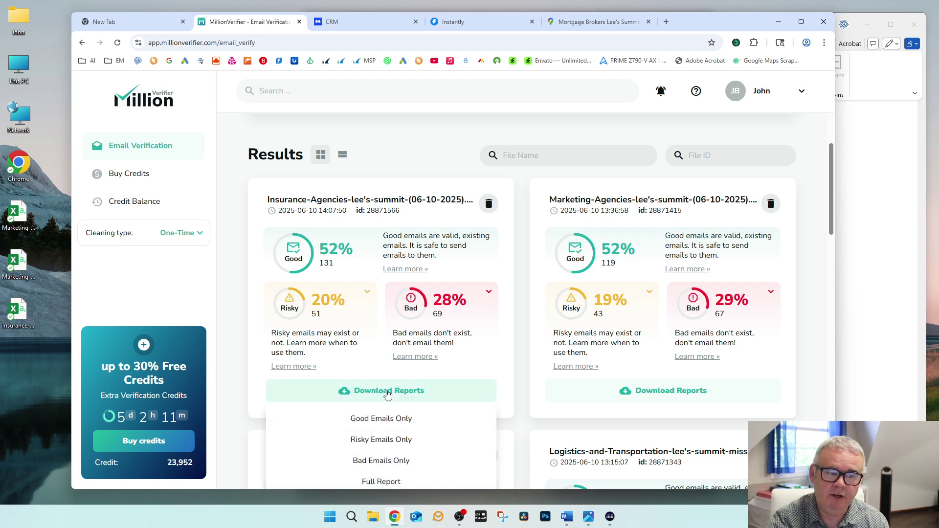
{"action": "left_click", "coordinate": [377, 420]}
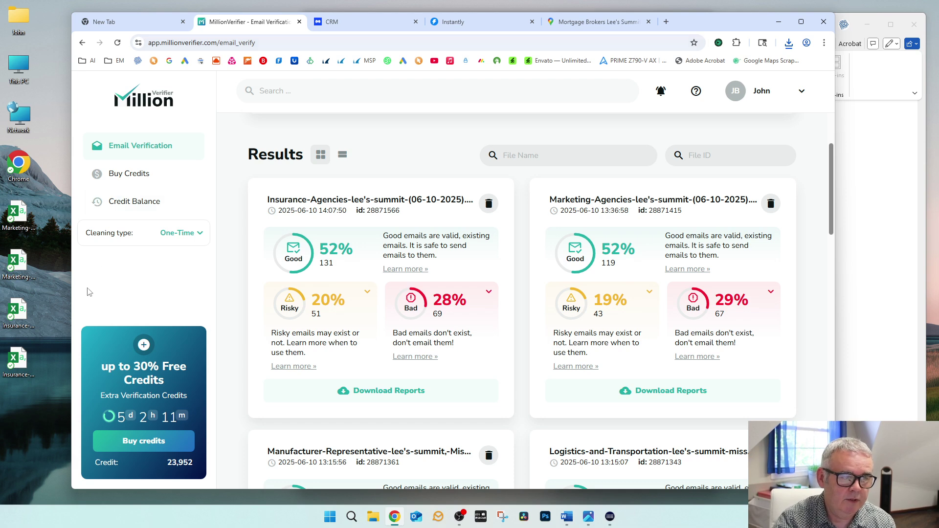
{"action": "left_click", "coordinate": [351, 23]}
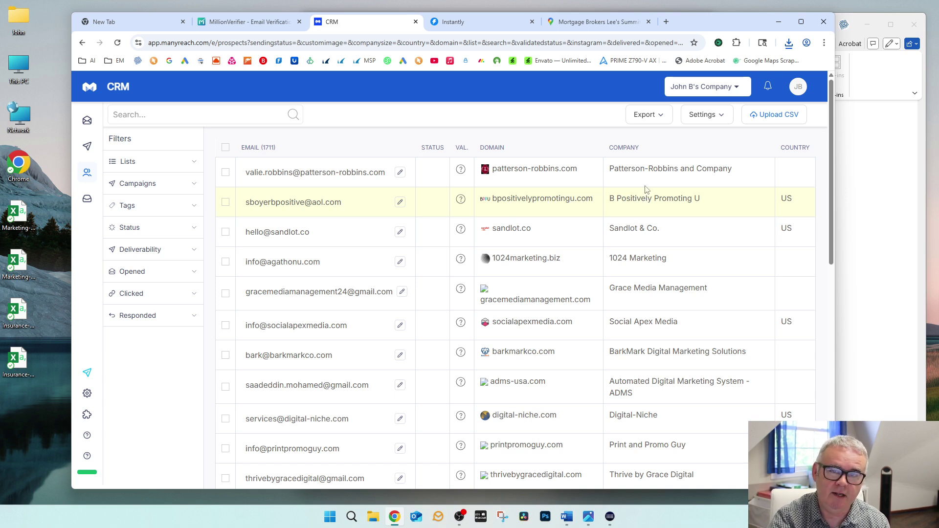
Step: Upload the Insurance-Agencies OK_ONLY_MILLIONVERIFIER.COM file as a prospects CSV
{"action": "left_click", "coordinate": [767, 115]}
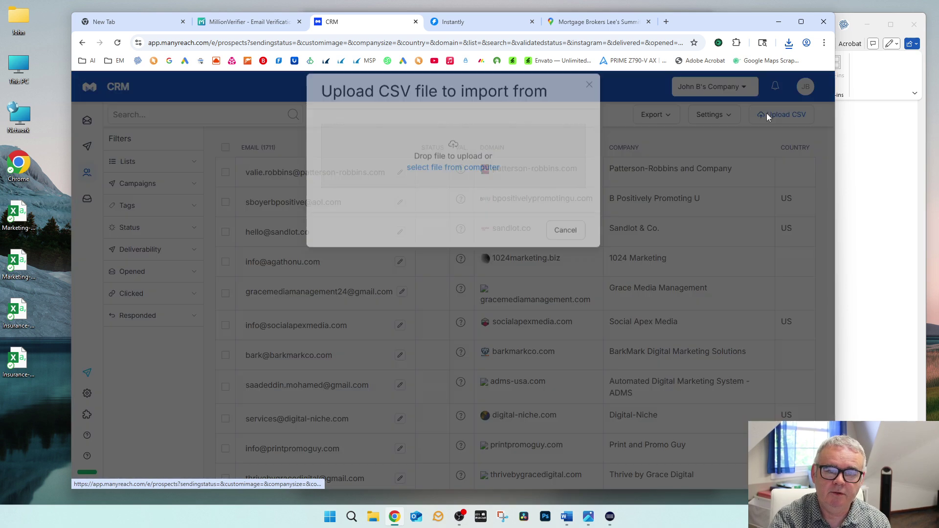
{"action": "left_click", "coordinate": [453, 190]}
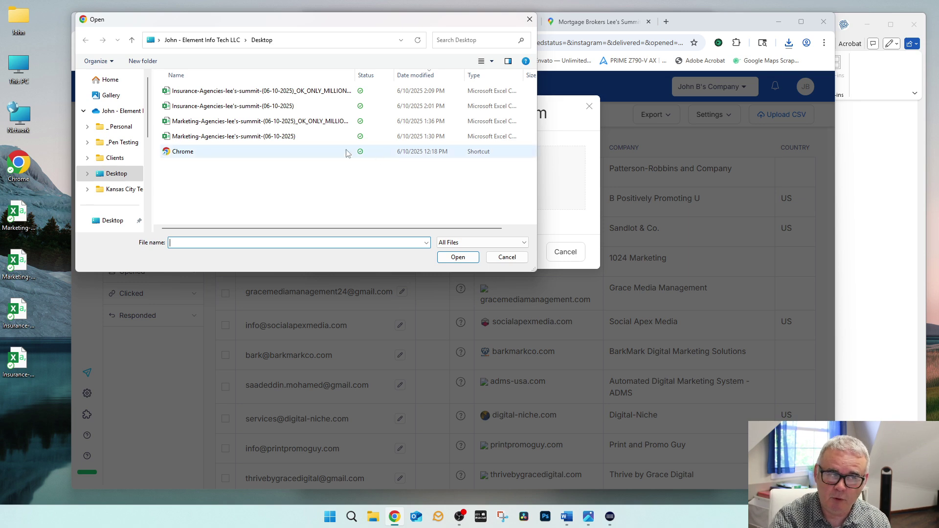
{"action": "left_click", "coordinate": [218, 92]}
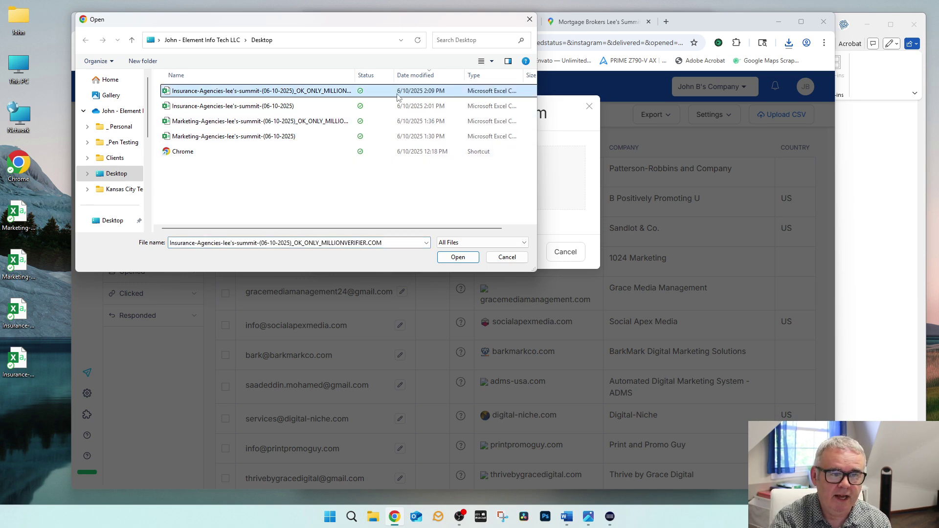
{"action": "left_click", "coordinate": [458, 258]}
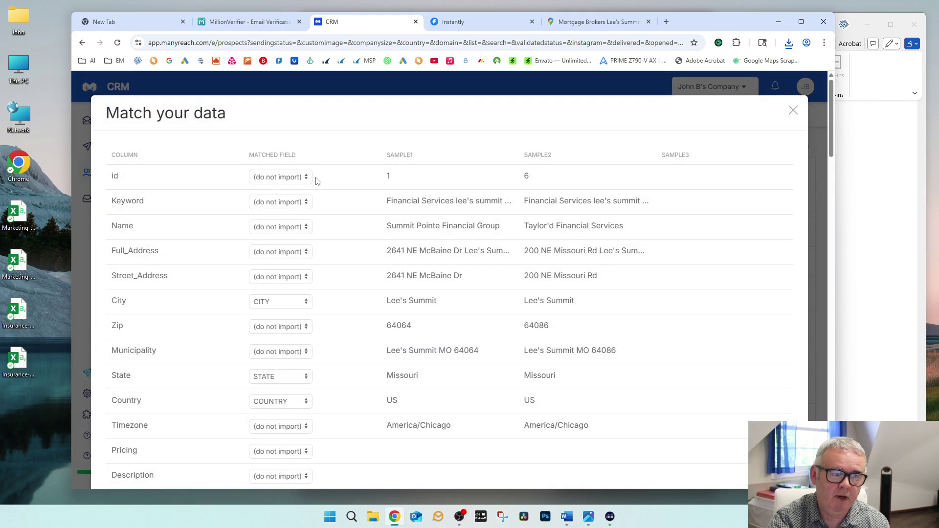
Step: Leave the Name and Zip columns unmapped
{"action": "scroll", "coordinate": [346, 203], "scroll_direction": "down", "scroll_amount": 1}
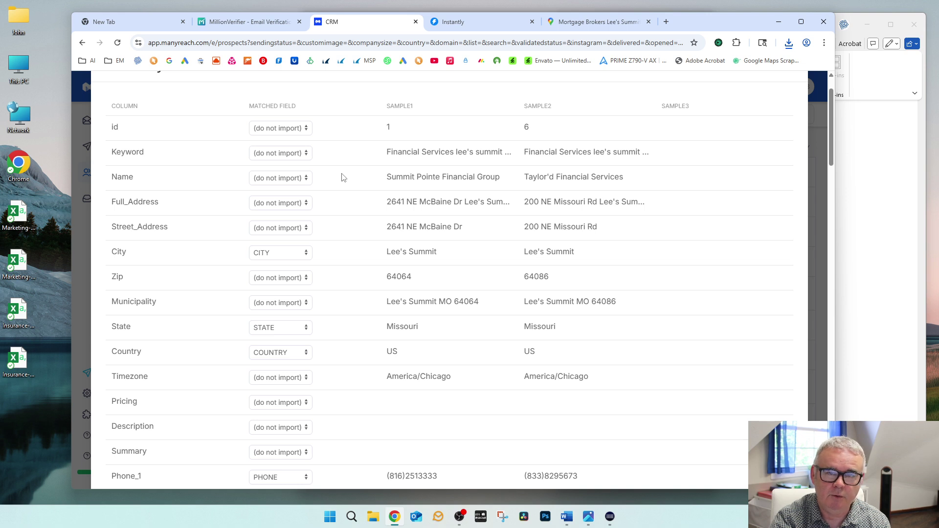
{"action": "left_click", "coordinate": [295, 179]}
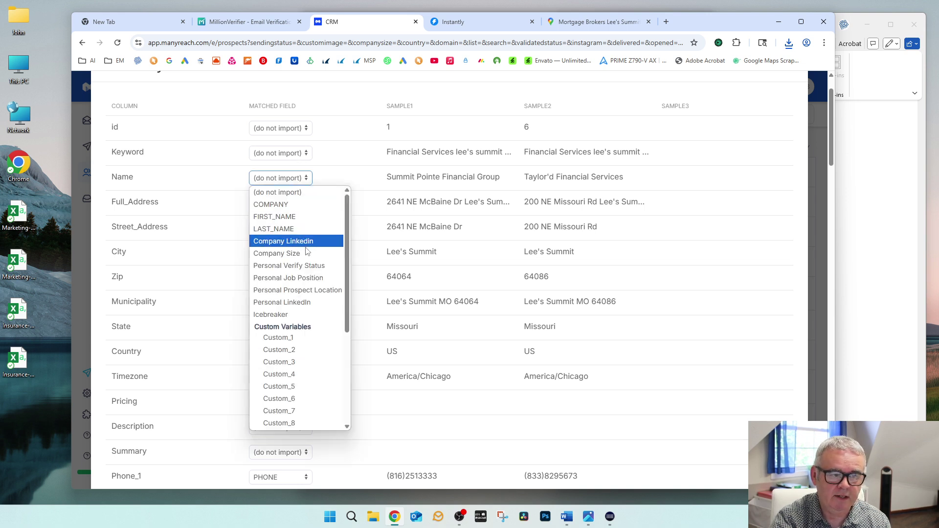
{"action": "left_click", "coordinate": [360, 168]}
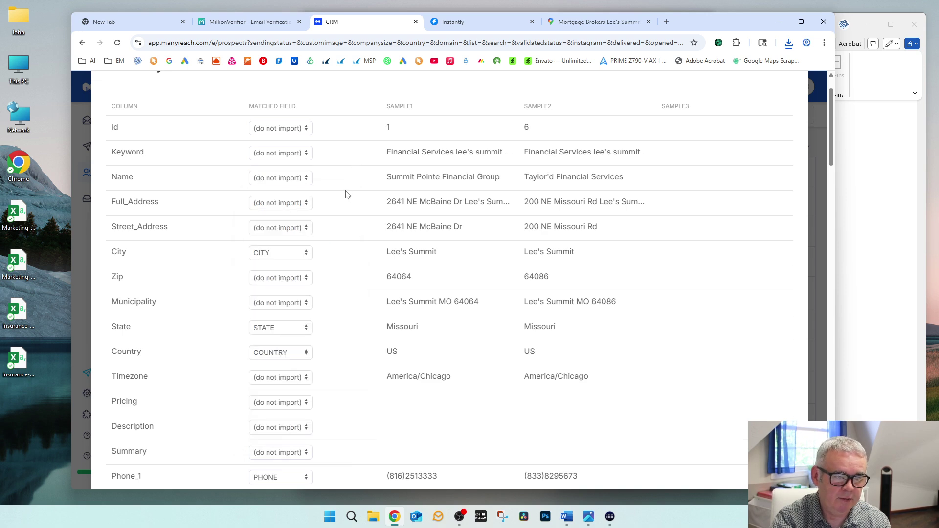
{"action": "scroll", "coordinate": [346, 194], "scroll_direction": "down", "scroll_amount": 1}
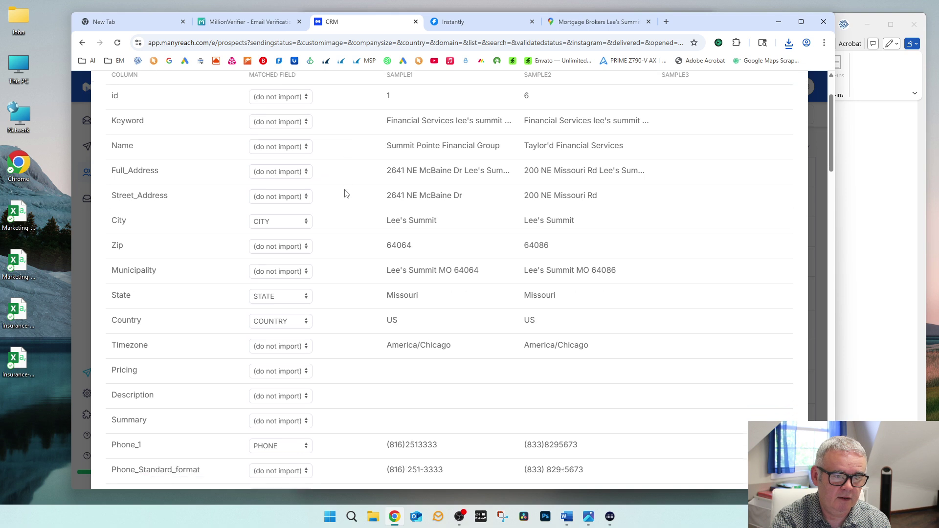
{"action": "scroll", "coordinate": [346, 193], "scroll_direction": "down", "scroll_amount": 1}
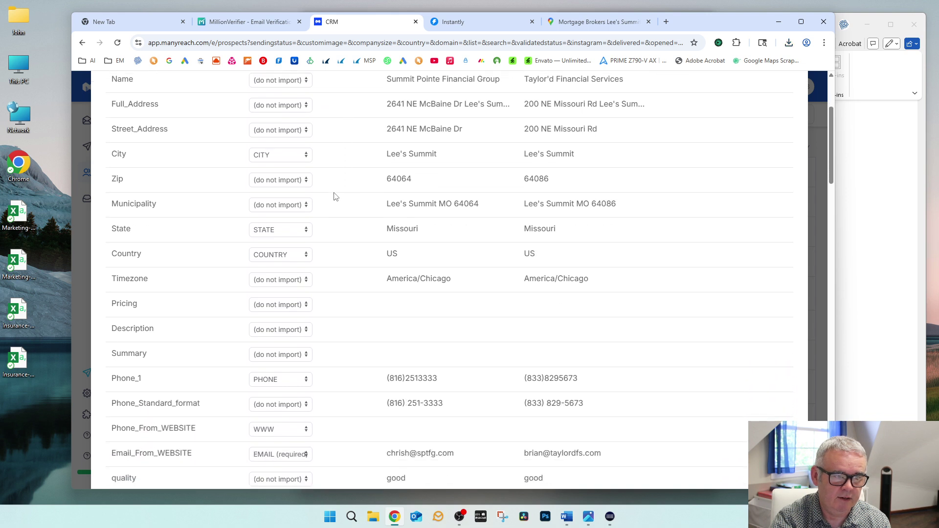
{"action": "scroll", "coordinate": [331, 191], "scroll_direction": "down", "scroll_amount": 1}
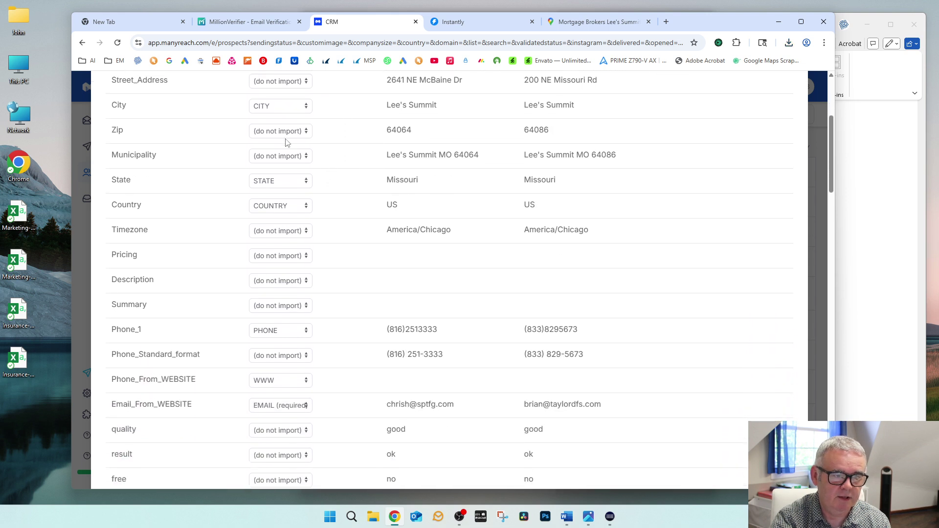
{"action": "left_click", "coordinate": [285, 131]}
{"action": "left_click", "coordinate": [369, 137]}
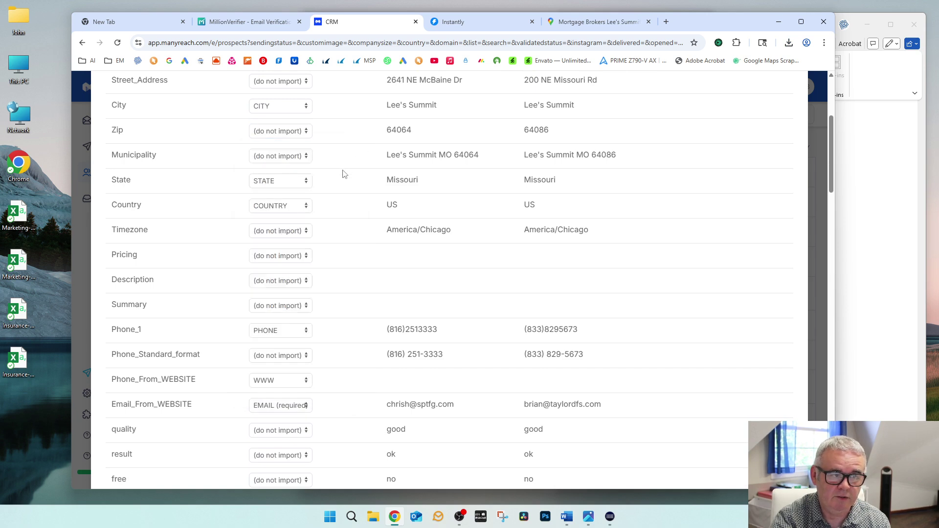
Step: Stop importing Phone_1 and Phone_From_WEBSITE, and map Phone_Standard_format to COMPANY
{"action": "scroll", "coordinate": [334, 188], "scroll_direction": "down", "scroll_amount": 1}
{"action": "scroll", "coordinate": [334, 187], "scroll_direction": "down", "scroll_amount": 2}
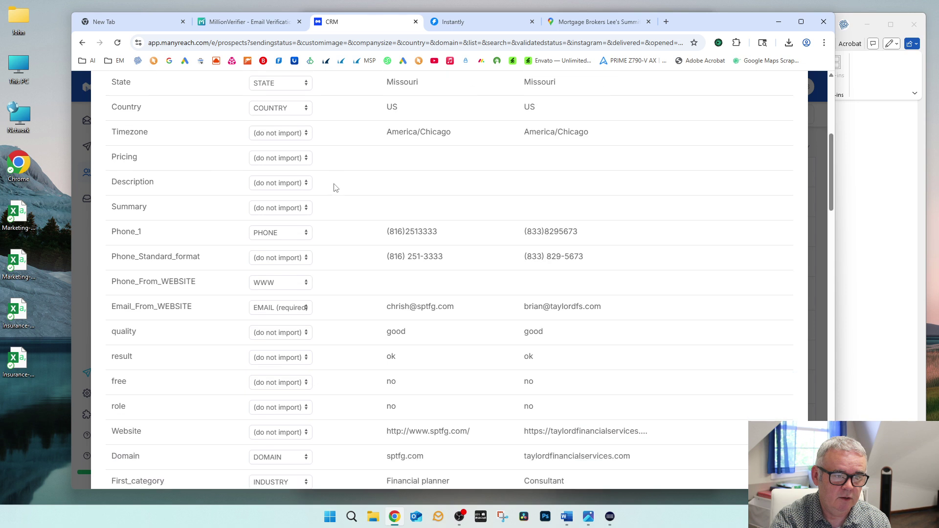
{"action": "left_click", "coordinate": [286, 186]}
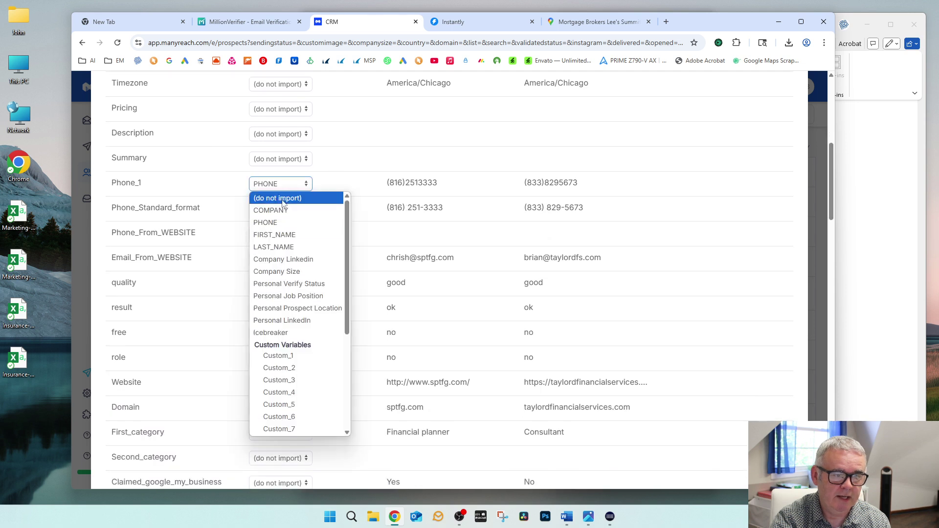
{"action": "left_click", "coordinate": [278, 193]}
{"action": "left_click", "coordinate": [277, 211]}
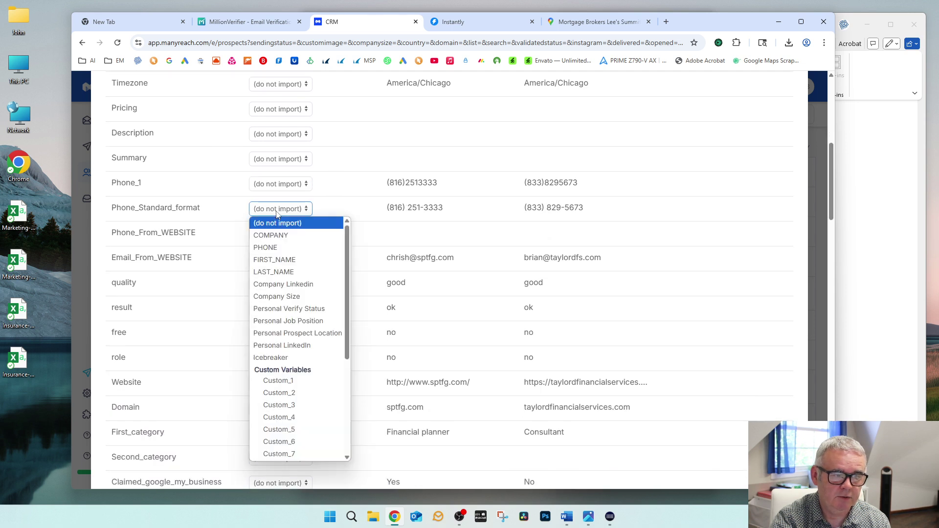
{"action": "left_click", "coordinate": [267, 236]}
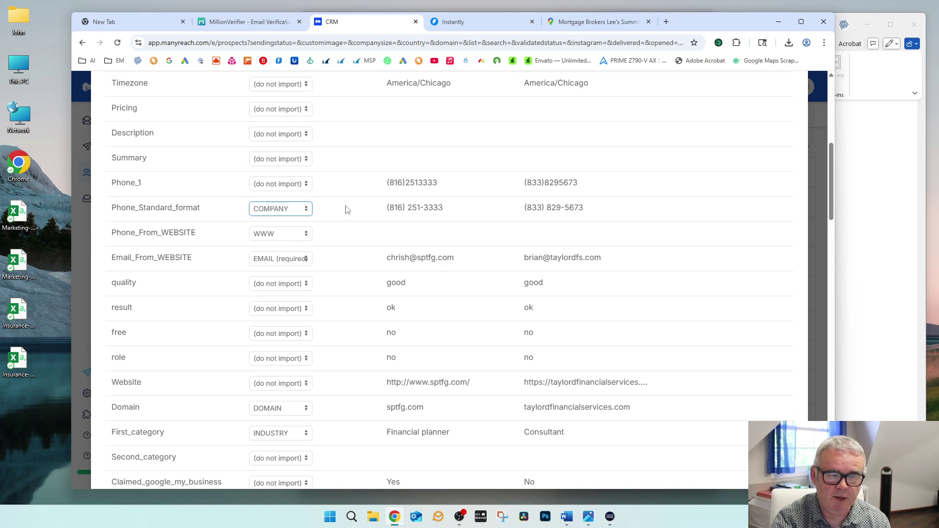
{"action": "scroll", "coordinate": [342, 205], "scroll_direction": "down", "scroll_amount": 1}
{"action": "left_click", "coordinate": [287, 185]}
{"action": "left_click", "coordinate": [298, 210]}
{"action": "left_click", "coordinate": [286, 186]}
{"action": "left_click", "coordinate": [293, 209]}
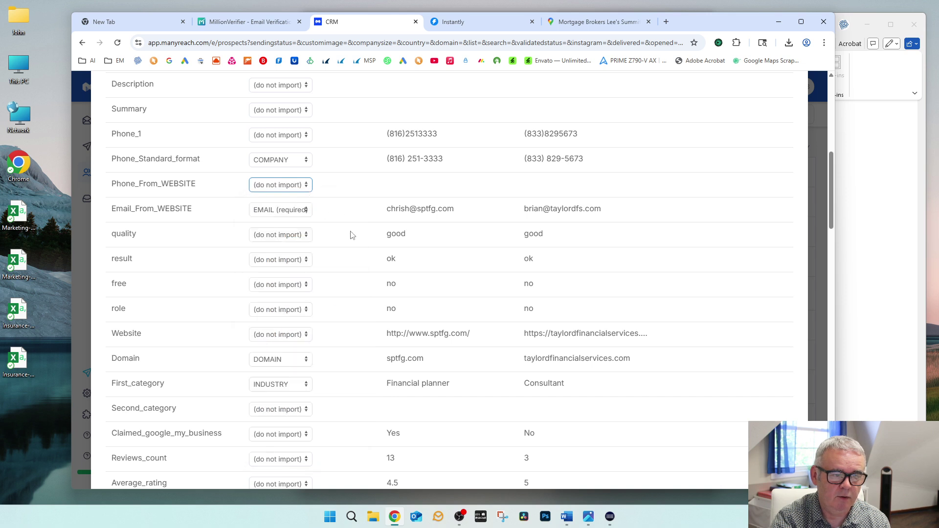
Step: Map the Website column to WWW and Phone_Standard_format to PHONE
{"action": "scroll", "coordinate": [339, 231], "scroll_direction": "down", "scroll_amount": 3}
{"action": "left_click", "coordinate": [284, 191]}
{"action": "left_click", "coordinate": [306, 223]}
{"action": "left_click", "coordinate": [287, 196]}
{"action": "left_click", "coordinate": [281, 210]}
{"action": "scroll", "coordinate": [351, 209], "scroll_direction": "up", "scroll_amount": 10}
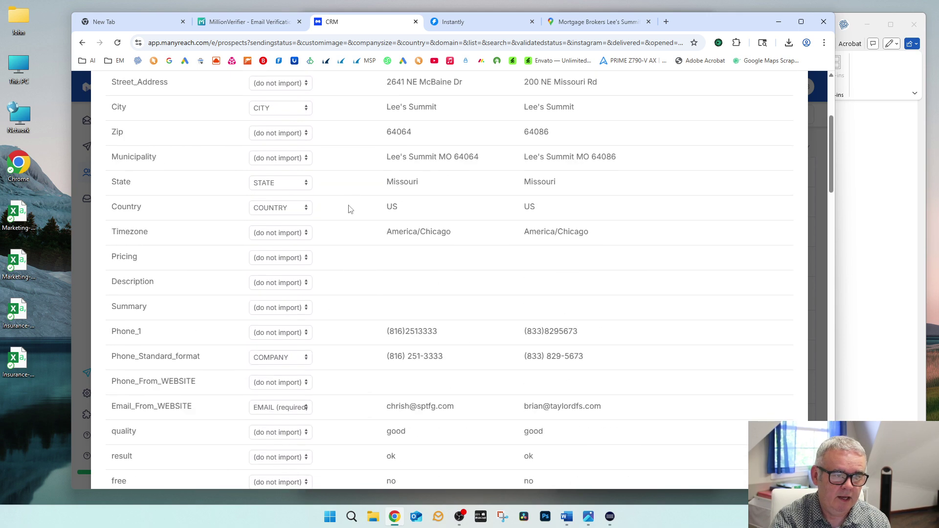
{"action": "scroll", "coordinate": [351, 209], "scroll_direction": "down", "scroll_amount": 7}
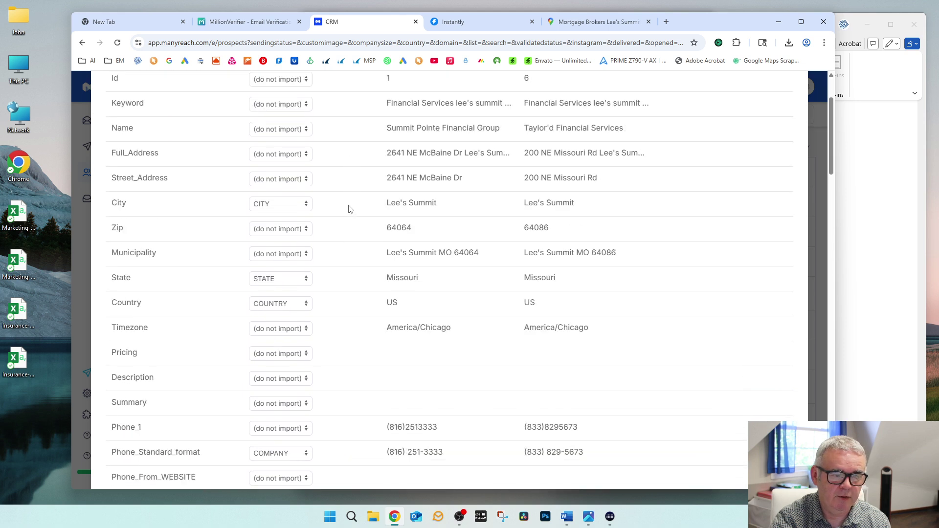
{"action": "left_click", "coordinate": [281, 209]}
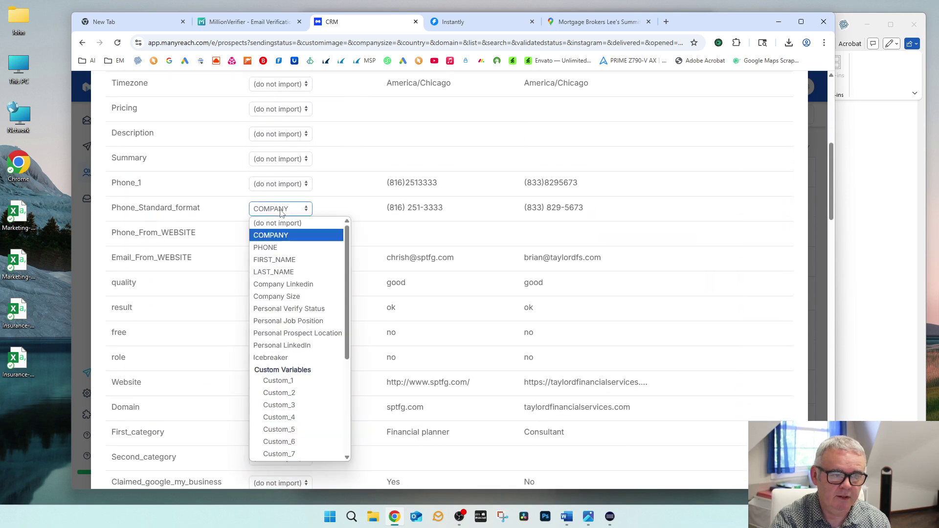
{"action": "left_click", "coordinate": [281, 245]}
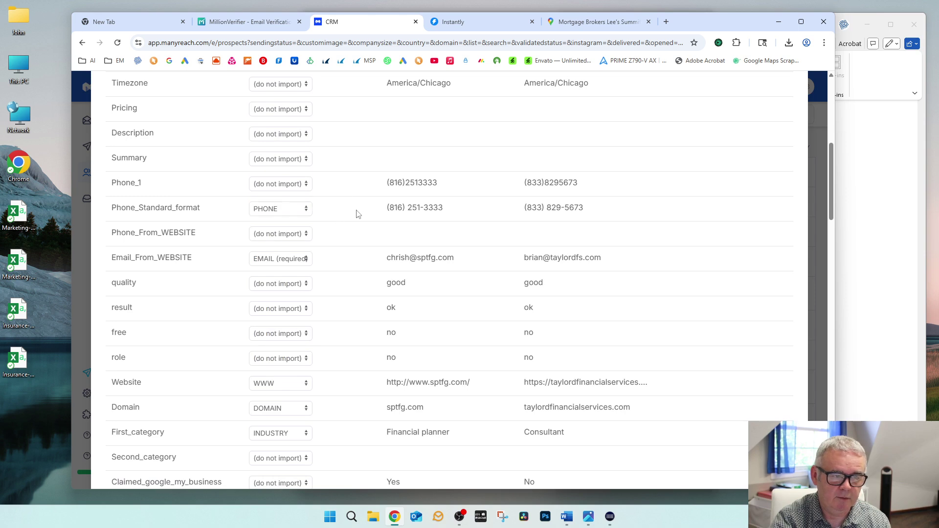
Step: Map the Linkedin_URL column to Company Linkedin
{"action": "scroll", "coordinate": [345, 212], "scroll_direction": "down", "scroll_amount": 4}
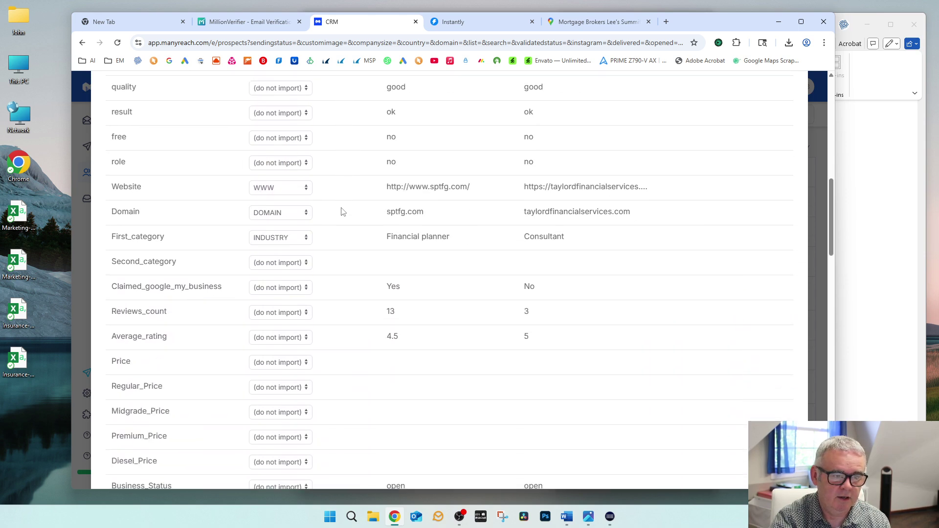
{"action": "scroll", "coordinate": [341, 211], "scroll_direction": "down", "scroll_amount": 7}
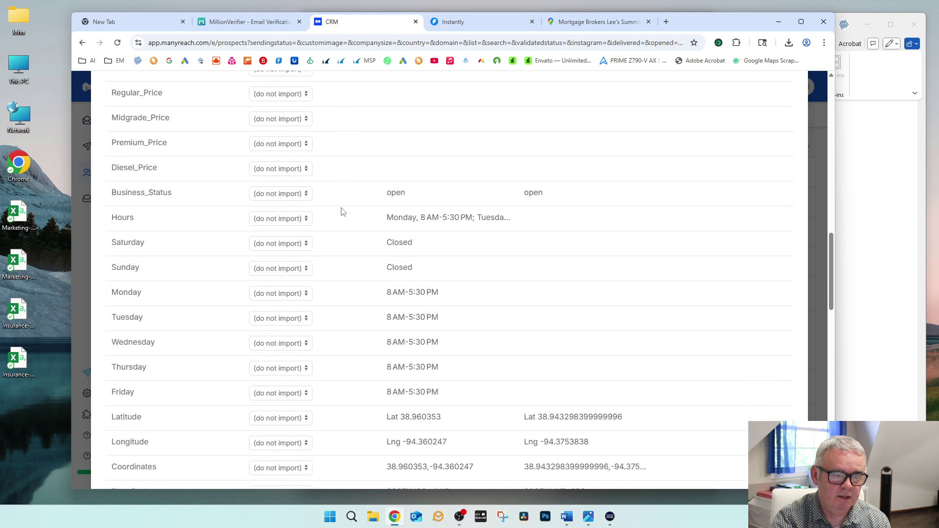
{"action": "scroll", "coordinate": [341, 212], "scroll_direction": "down", "scroll_amount": 8}
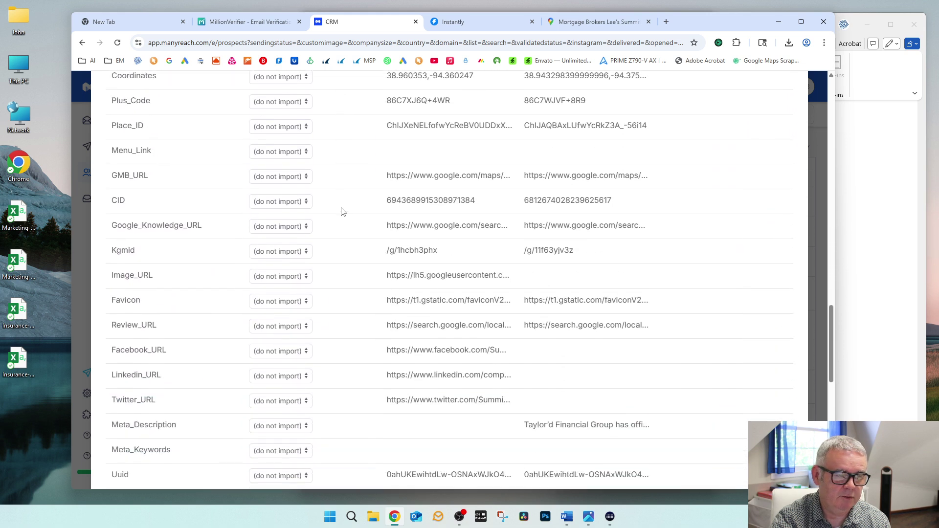
{"action": "scroll", "coordinate": [342, 211], "scroll_direction": "down", "scroll_amount": 2}
{"action": "left_click", "coordinate": [292, 229]}
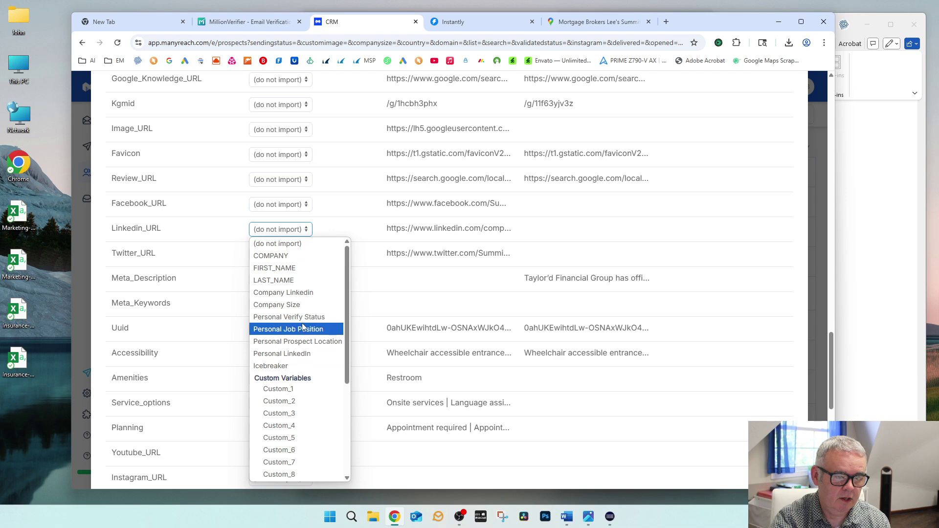
{"action": "left_click", "coordinate": [313, 294]}
Step: Map the Name column to COMPANY
{"action": "scroll", "coordinate": [373, 292], "scroll_direction": "up", "scroll_amount": 20}
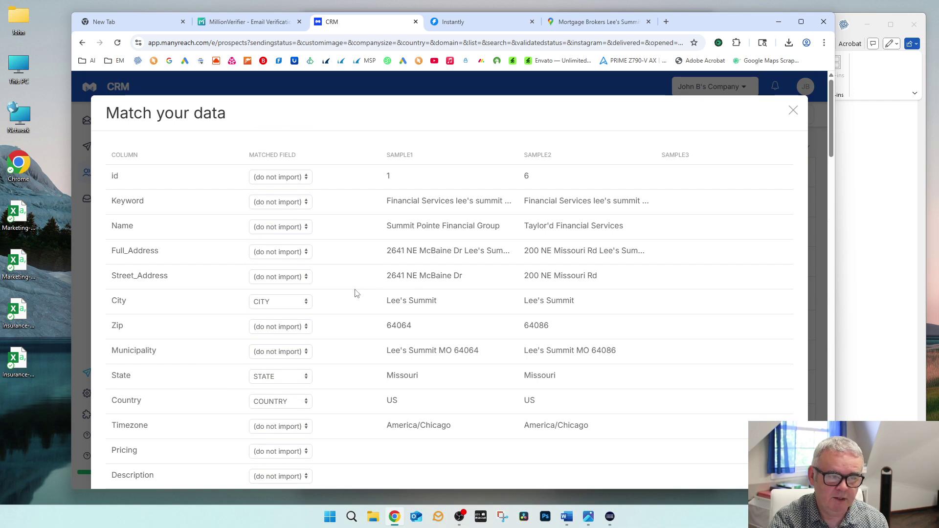
{"action": "scroll", "coordinate": [356, 293], "scroll_direction": "down", "scroll_amount": 1}
{"action": "scroll", "coordinate": [357, 294], "scroll_direction": "down", "scroll_amount": 1}
{"action": "left_click", "coordinate": [281, 178]}
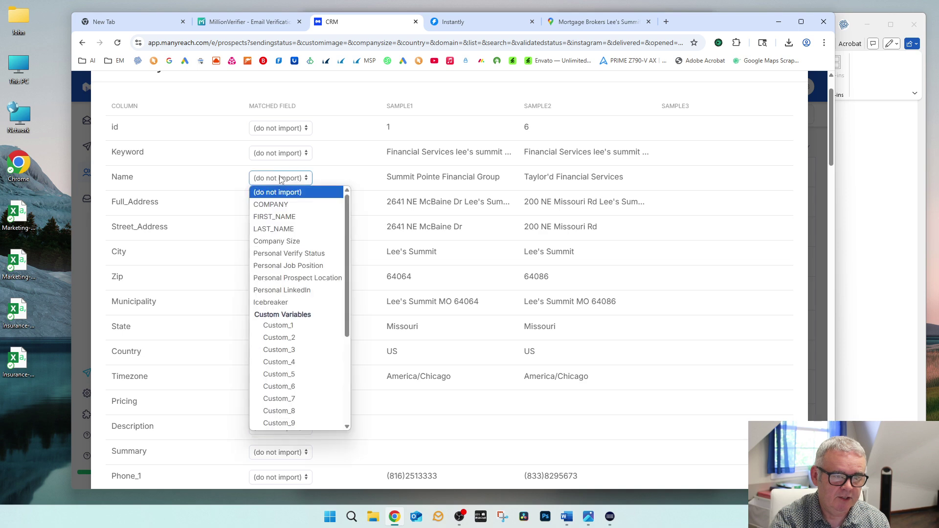
{"action": "left_click", "coordinate": [281, 204]}
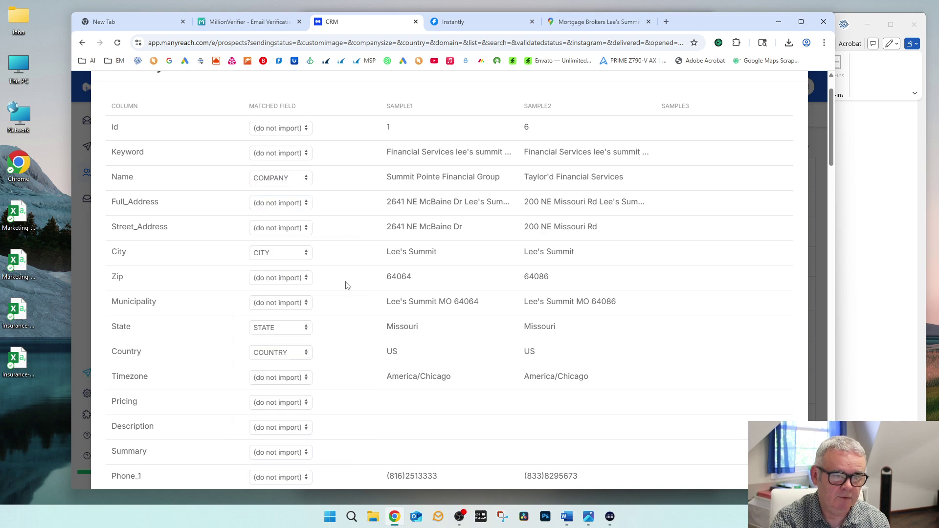
{"action": "scroll", "coordinate": [347, 285], "scroll_direction": "down", "scroll_amount": 20}
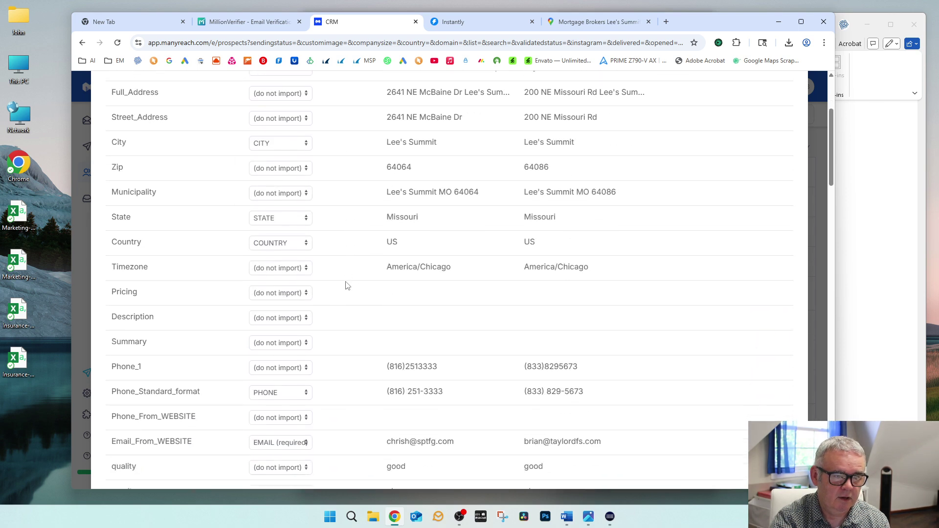
{"action": "scroll", "coordinate": [347, 285], "scroll_direction": "down", "scroll_amount": 3}
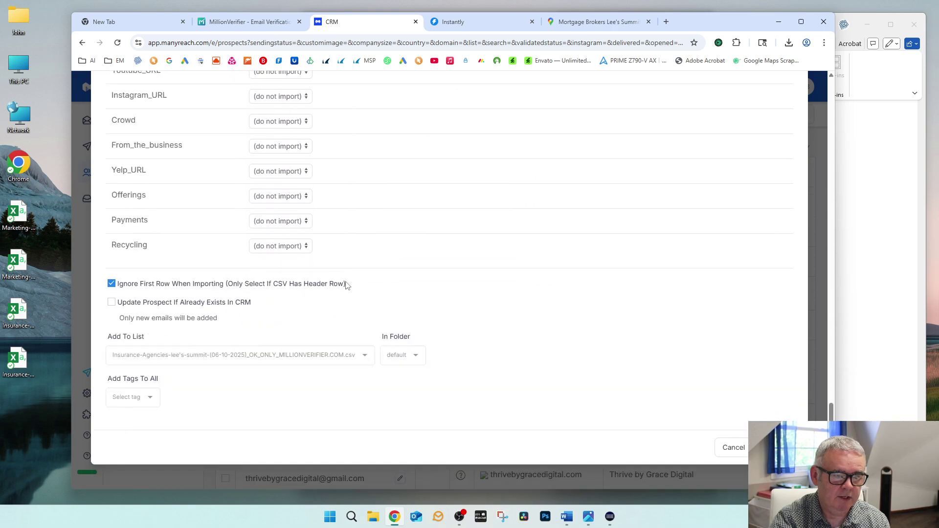
Step: Import into the Lead Sniper - Lee's Summit list, updating prospects that already exist
{"action": "left_click", "coordinate": [167, 355]}
{"action": "scroll", "coordinate": [126, 310], "scroll_direction": "down", "scroll_amount": 2}
{"action": "left_click", "coordinate": [153, 335]}
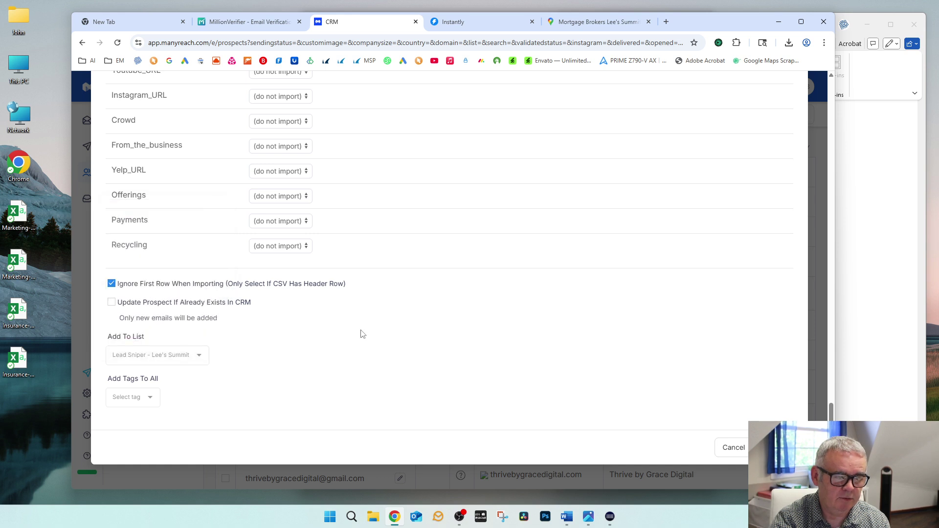
{"action": "left_click", "coordinate": [112, 303]}
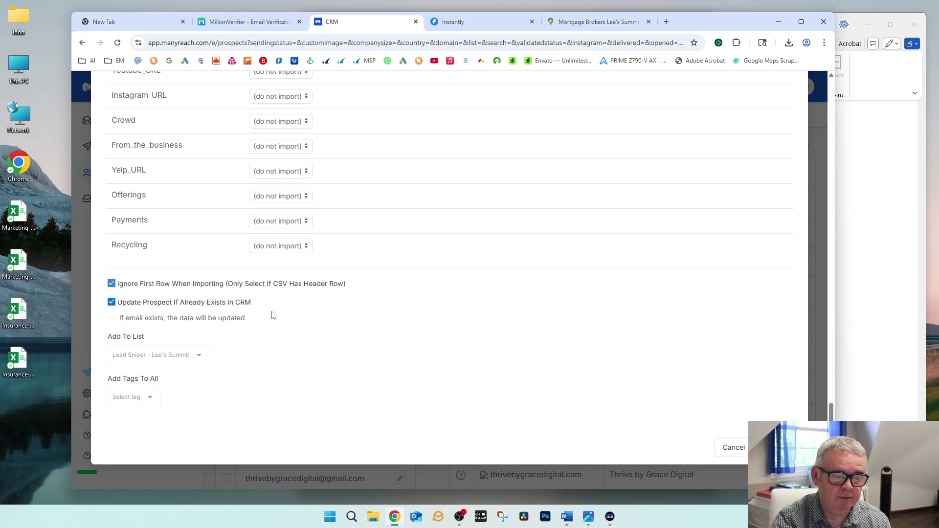
{"action": "left_click", "coordinate": [776, 447]}
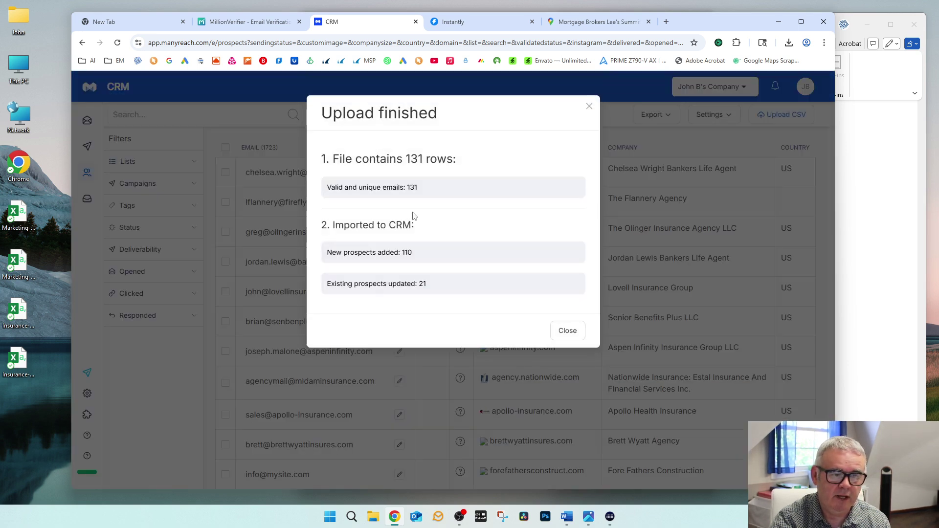
Step: Review the upload summary of 110 added and 21 updated prospects, then close it
{"action": "left_click_drag", "start_coordinate": [425, 253], "coordinate": [362, 250]}
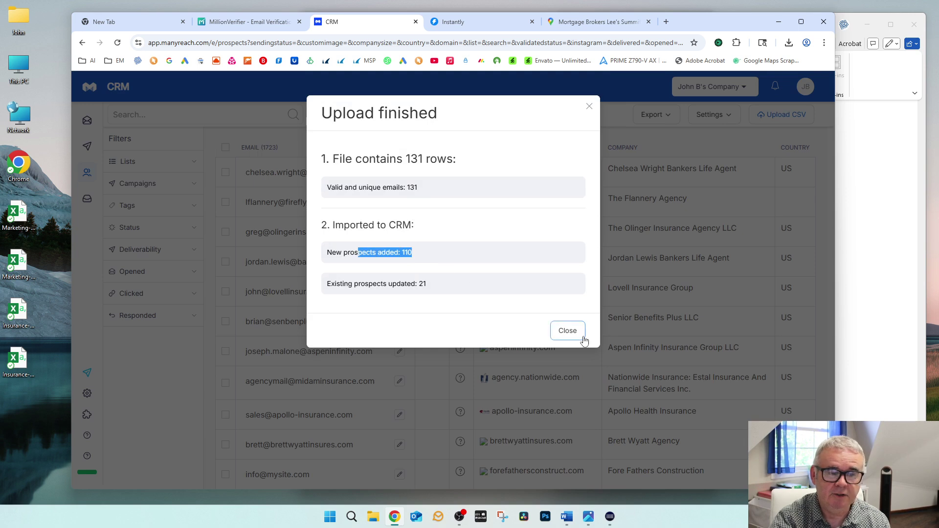
{"action": "left_click_drag", "start_coordinate": [441, 286], "coordinate": [397, 284]}
{"action": "left_click", "coordinate": [514, 308]}
{"action": "left_click", "coordinate": [563, 330]}
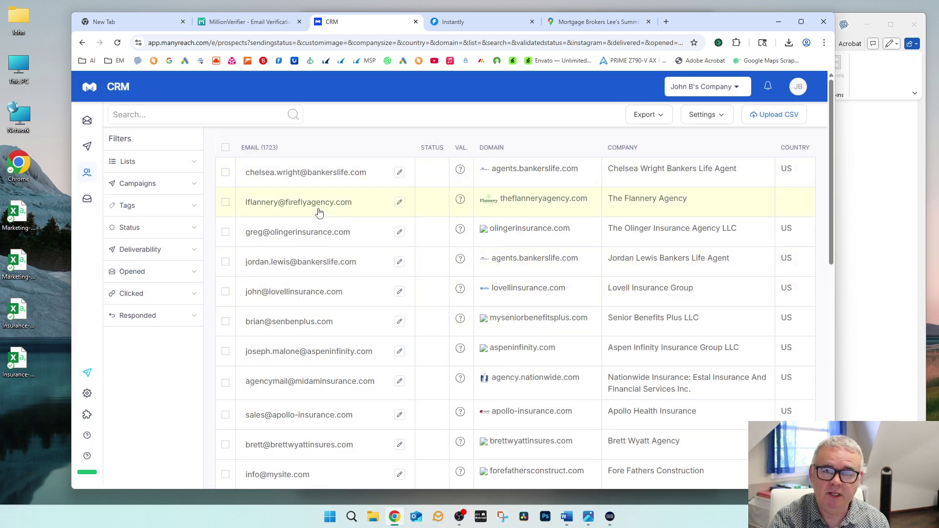
Step: Stop the scrape at 80 leads and export Mortgage-Brokers-Lee's-Summit,-Missouri-(06-10-2025).csv
{"action": "left_click", "coordinate": [587, 21]}
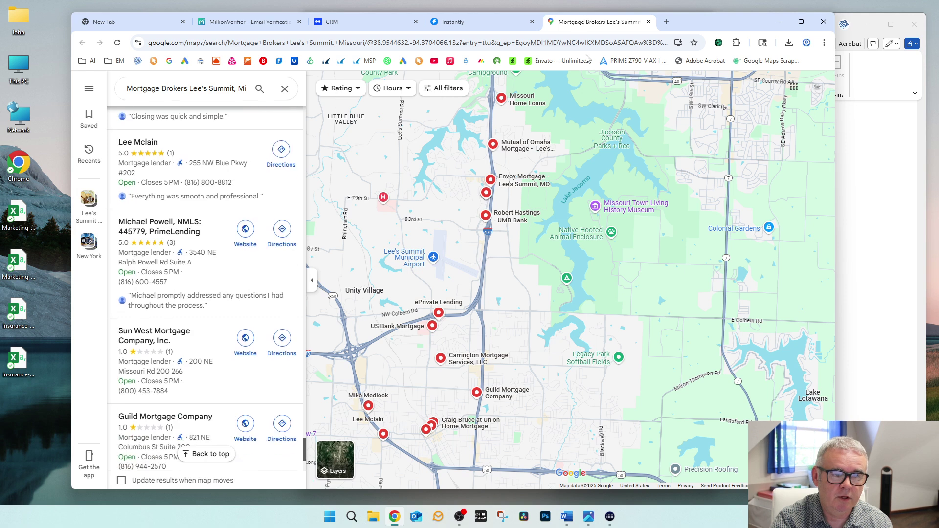
{"action": "left_click", "coordinate": [718, 43]}
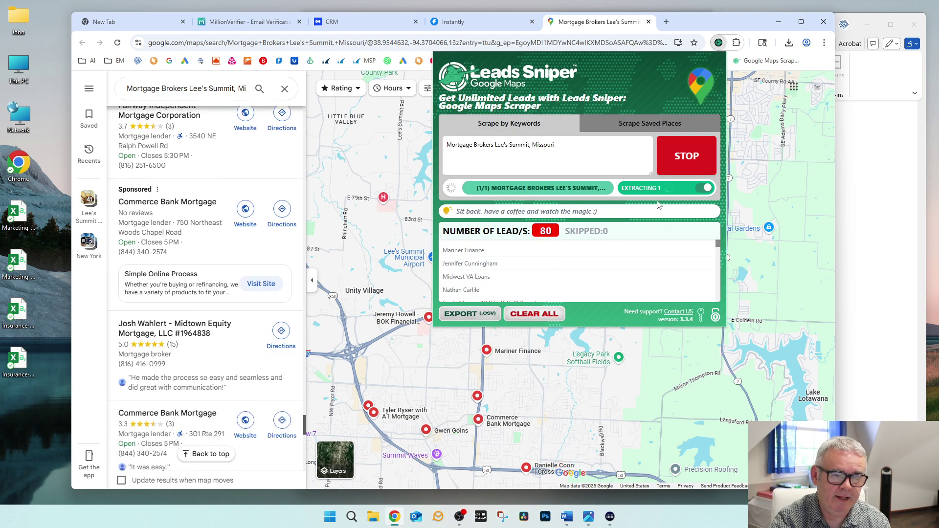
{"action": "left_click", "coordinate": [678, 163]}
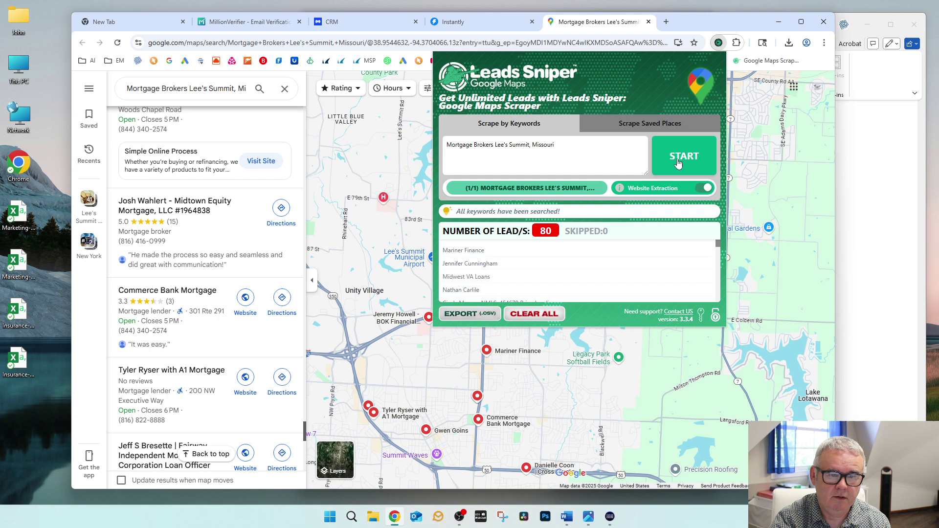
{"action": "left_click", "coordinate": [467, 314]}
{"action": "left_click", "coordinate": [518, 223]}
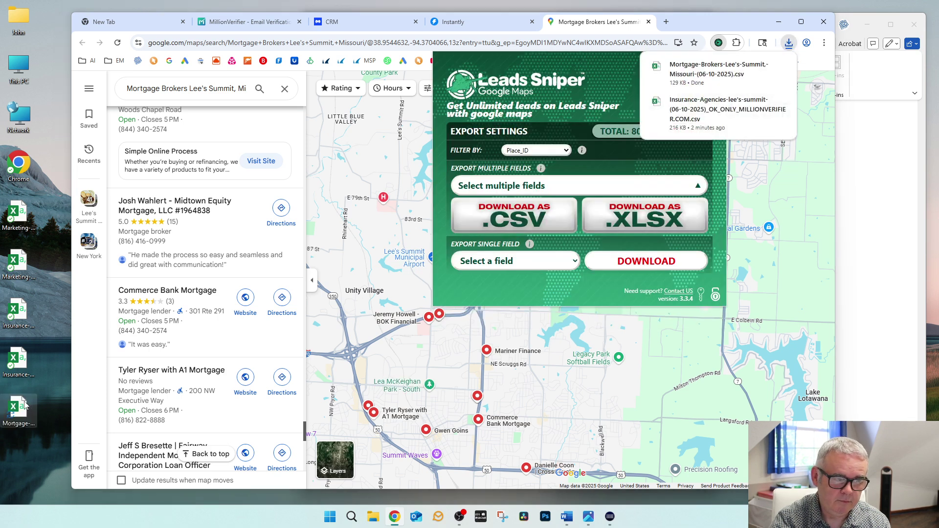
{"action": "left_click", "coordinate": [248, 21]}
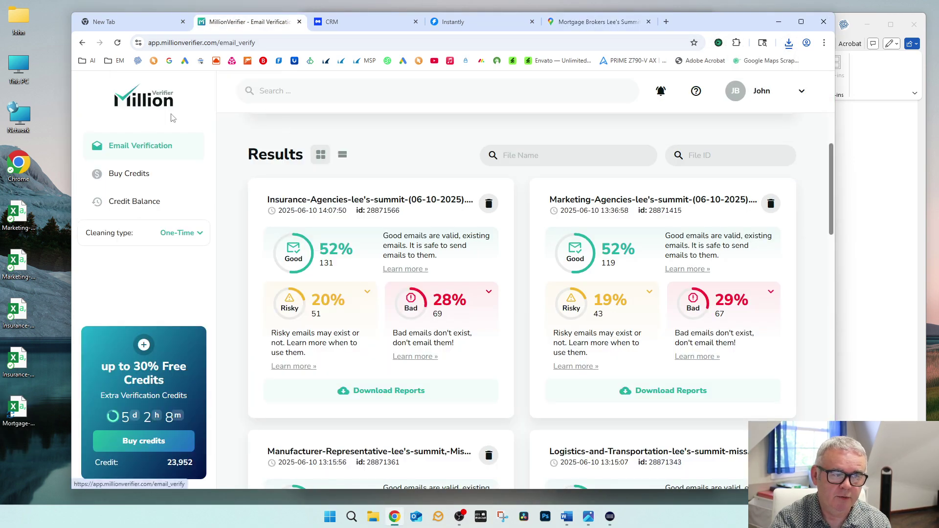
Step: Upload the Mortgage-Brokers CSV to MillionVerifier and start verifying its 20 emails
{"action": "scroll", "coordinate": [447, 200], "scroll_direction": "up", "scroll_amount": 6}
{"action": "left_click", "coordinate": [490, 358]}
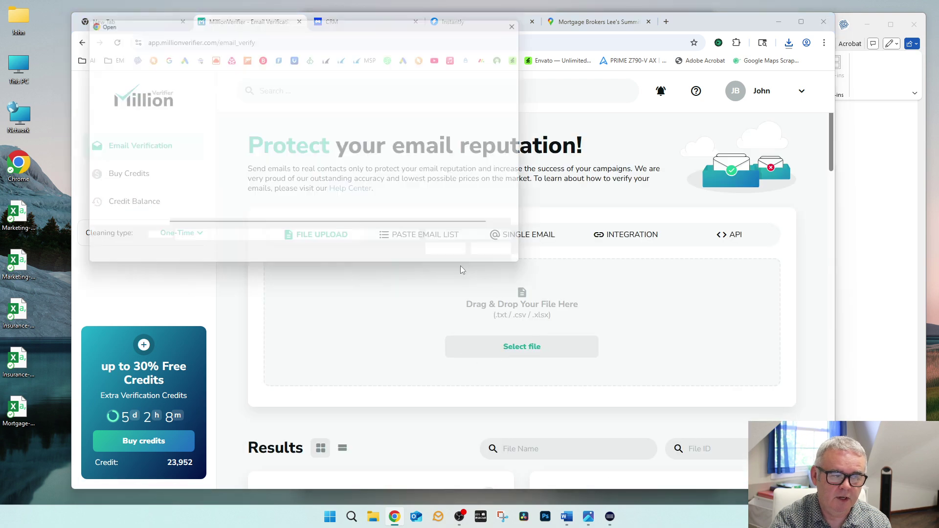
{"action": "left_click", "coordinate": [294, 91]}
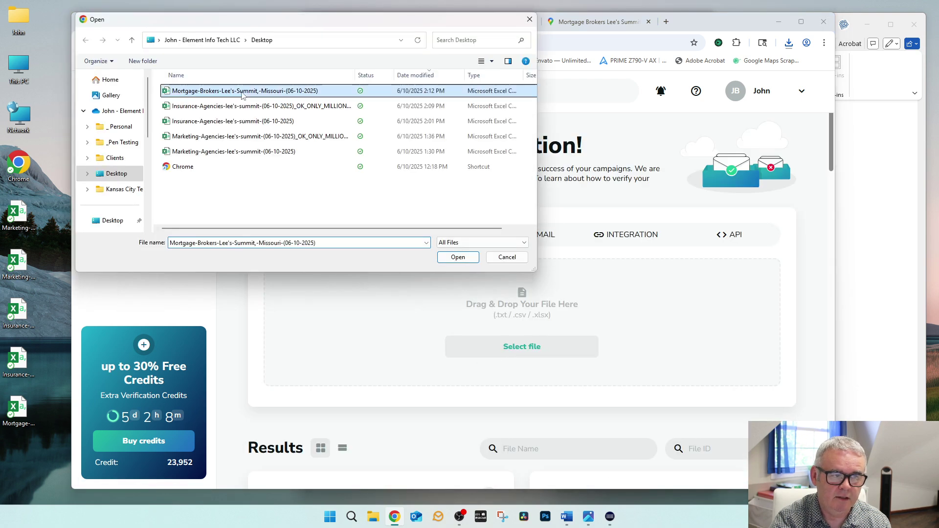
{"action": "left_click", "coordinate": [457, 258]}
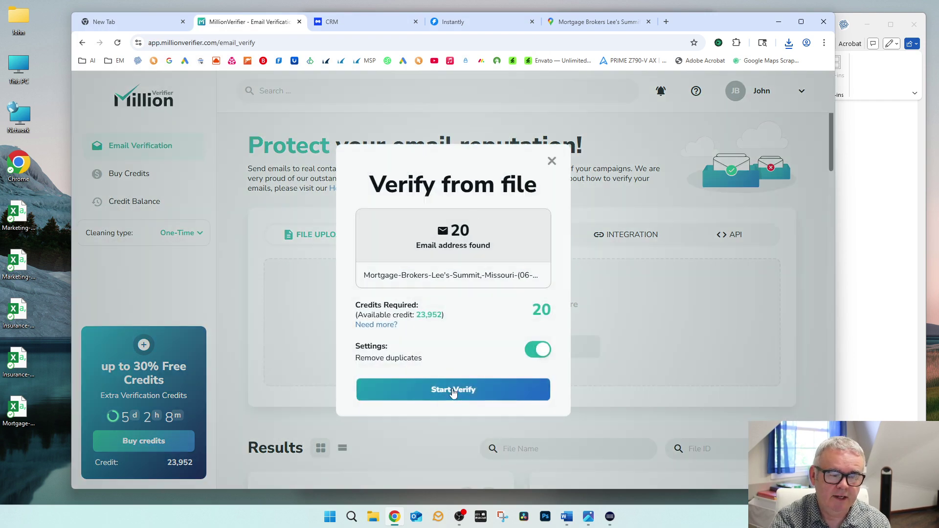
{"action": "left_click", "coordinate": [453, 390]}
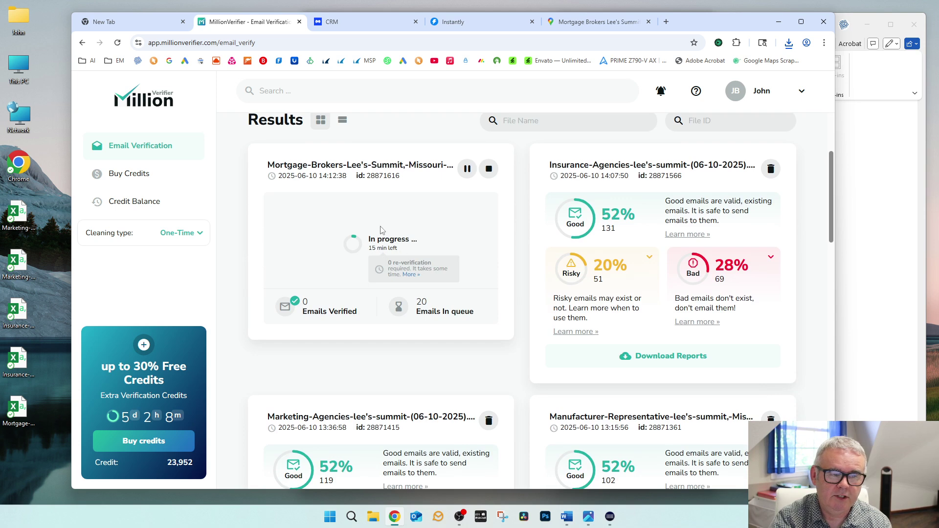
{"action": "left_click", "coordinate": [455, 22]}
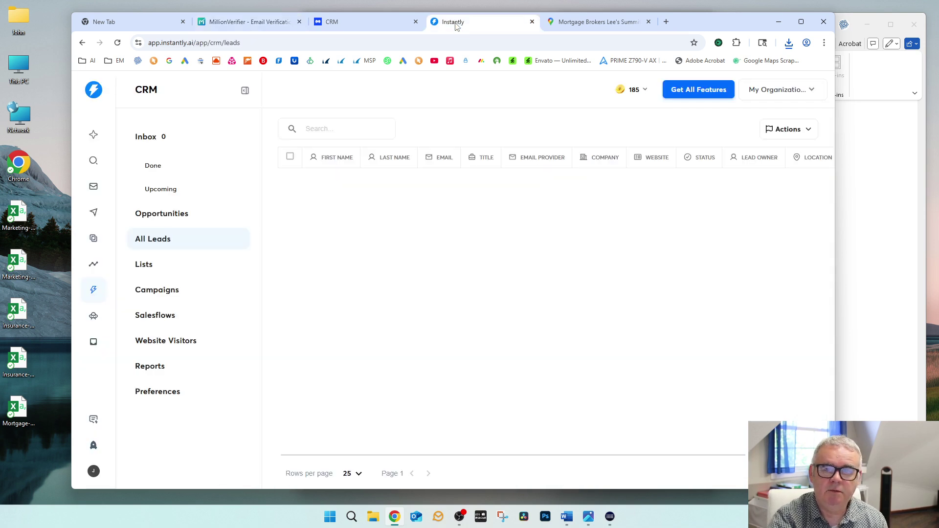
Step: Check Instantly's empty leads page, ending on the ManyReach CRM with 1,723 emails
{"action": "left_click", "coordinate": [353, 22]}
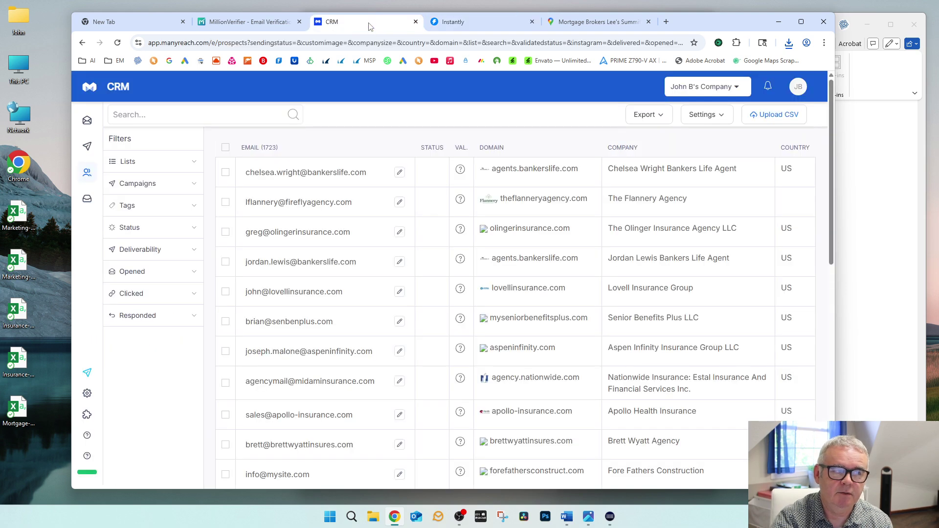
{"action": "left_click", "coordinate": [443, 24]}
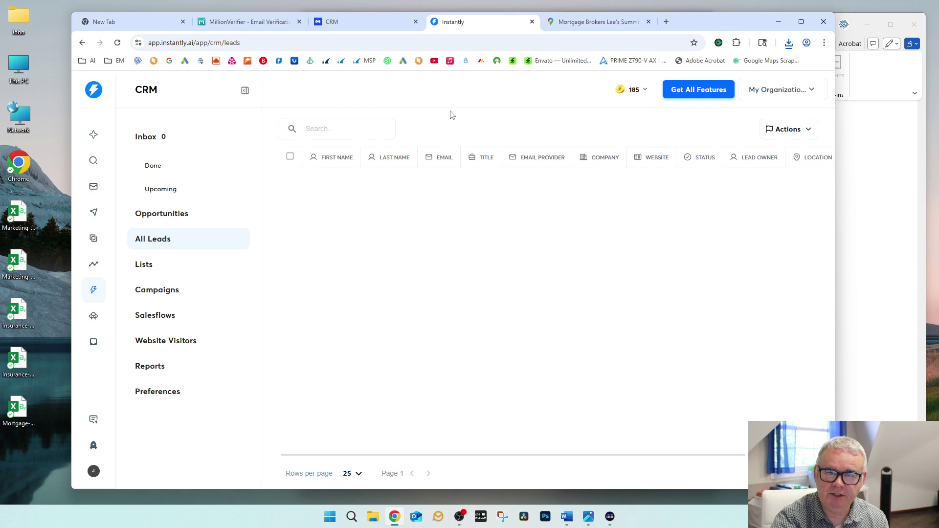
{"action": "left_click", "coordinate": [340, 19]}
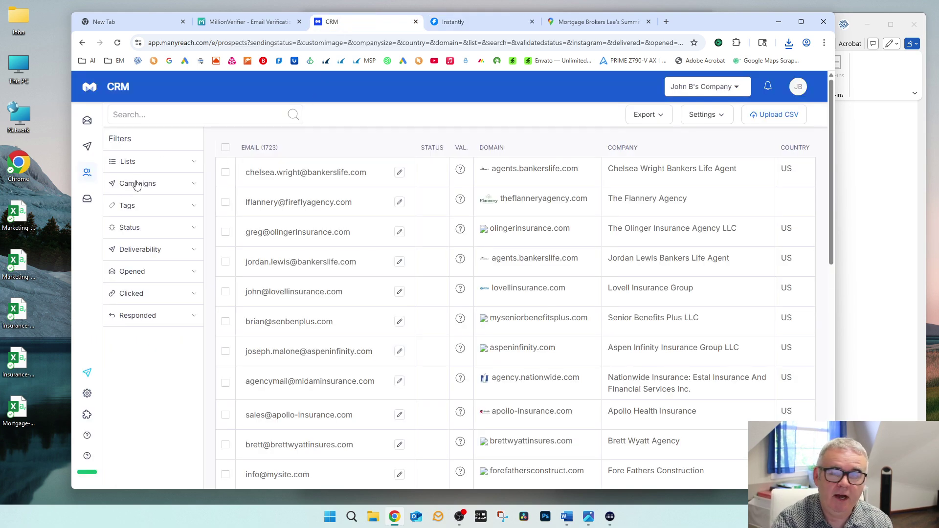
Step: Look over the Question - IT Support campaign and return to the campaigns list
{"action": "mouse_move", "coordinate": [104, 117]}
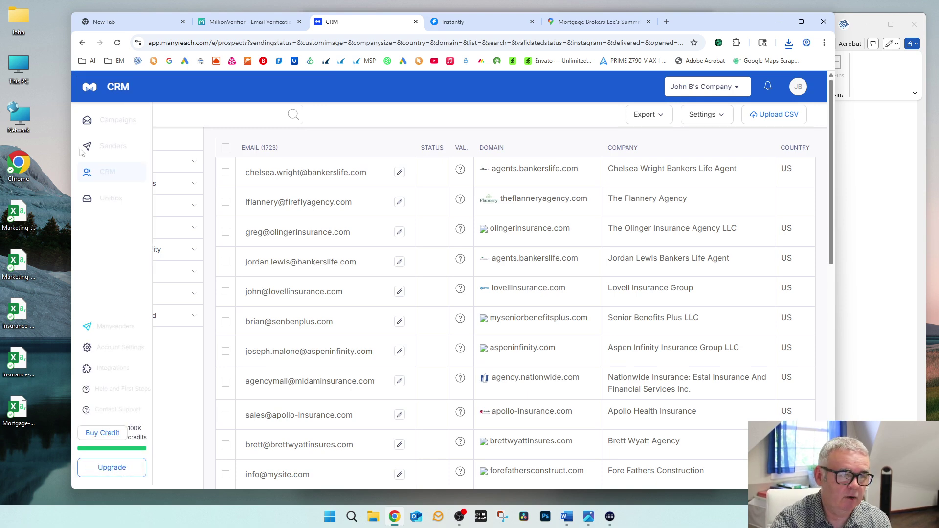
{"action": "left_click", "coordinate": [117, 121]}
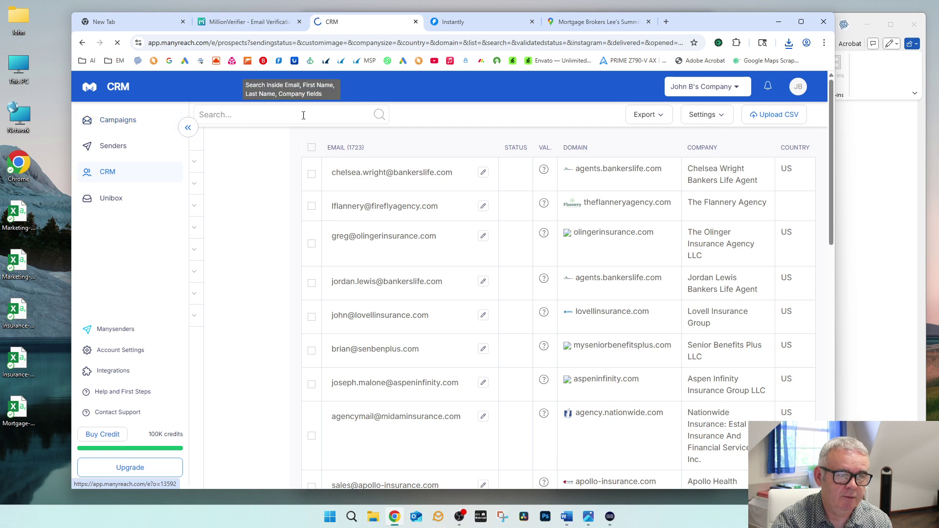
{"action": "left_click", "coordinate": [221, 172]}
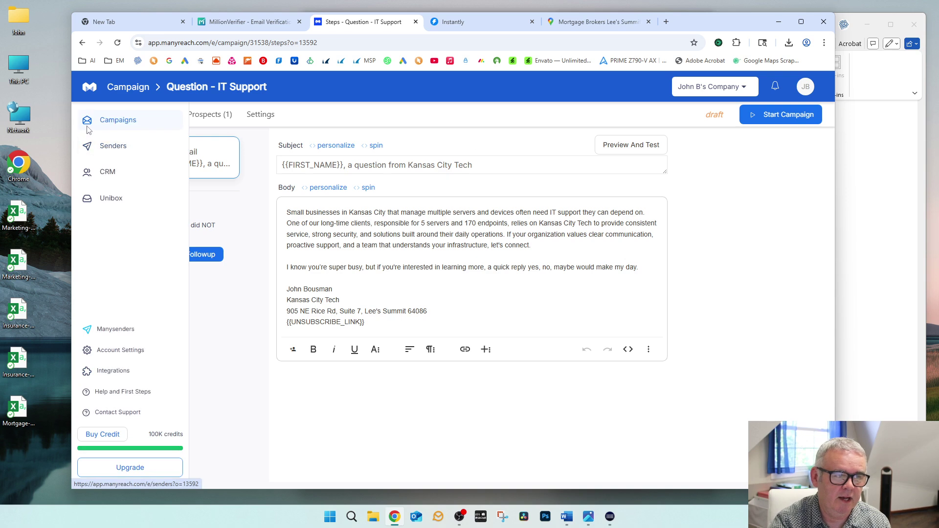
{"action": "left_click", "coordinate": [118, 120]}
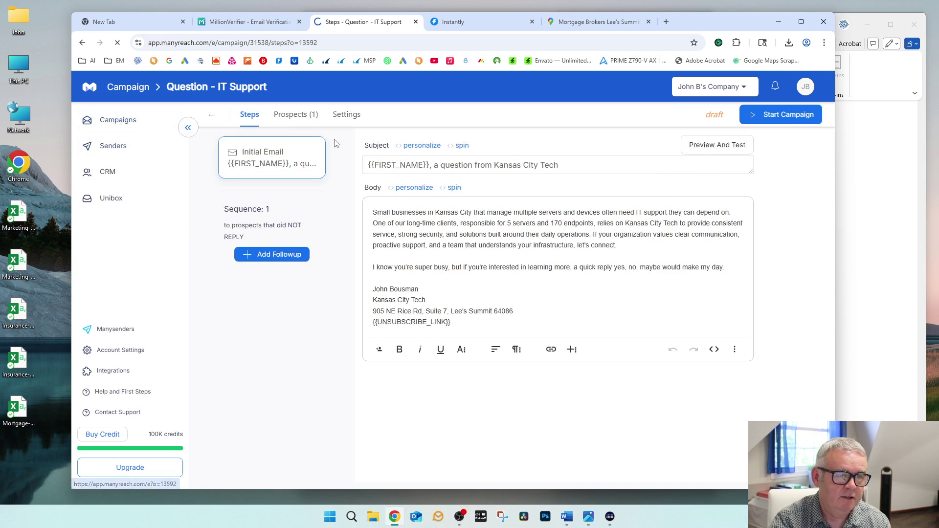
Step: Download the Good Emails Only report for the Mortgage-Brokers verification results
{"action": "left_click", "coordinate": [231, 22]}
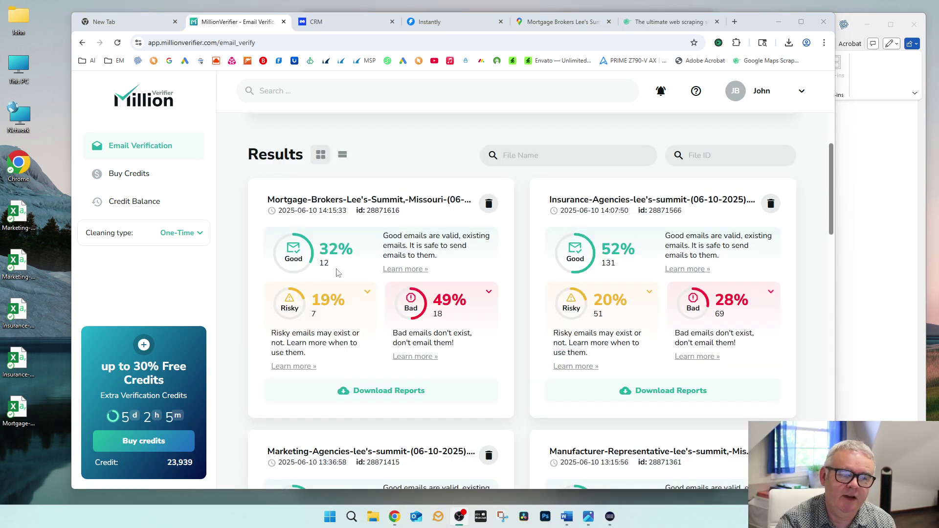
{"action": "left_click", "coordinate": [377, 394]}
{"action": "left_click", "coordinate": [380, 419]}
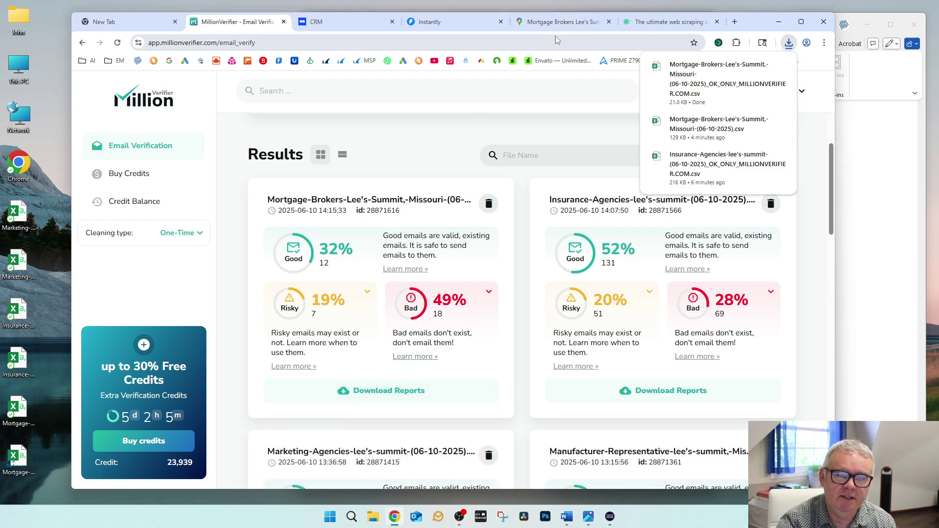
{"action": "left_click", "coordinate": [328, 22]}
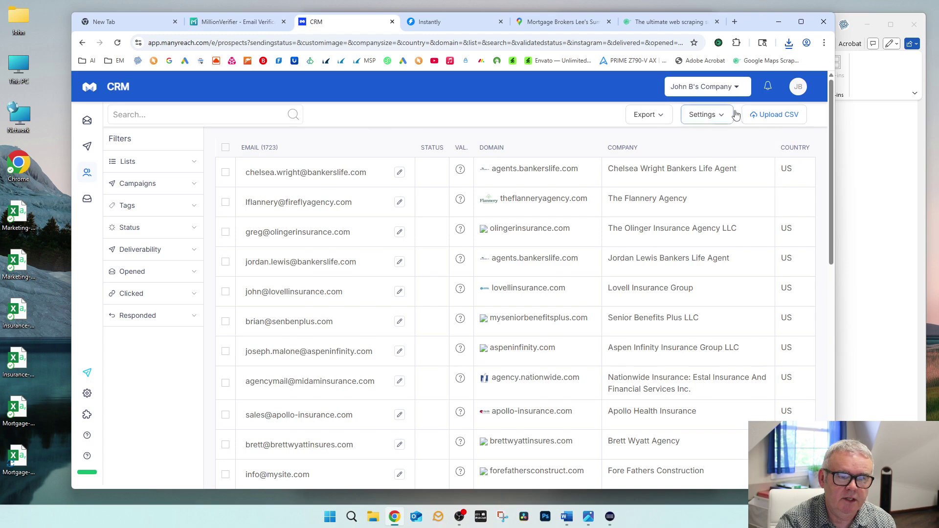
Step: Upload the verified Mortgage-Brokers OK_ONLY CSV for import
{"action": "left_click", "coordinate": [777, 116]}
{"action": "left_click", "coordinate": [452, 189]}
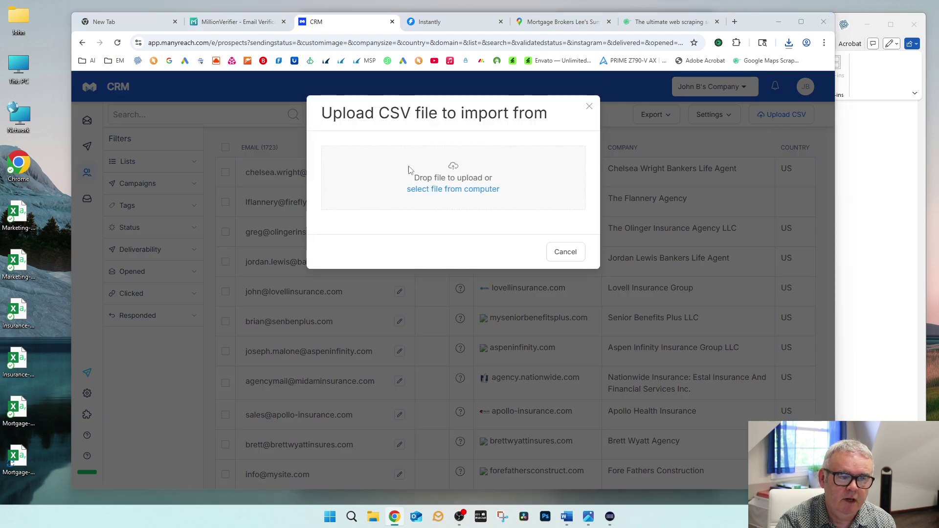
{"action": "double_click", "coordinate": [252, 93]}
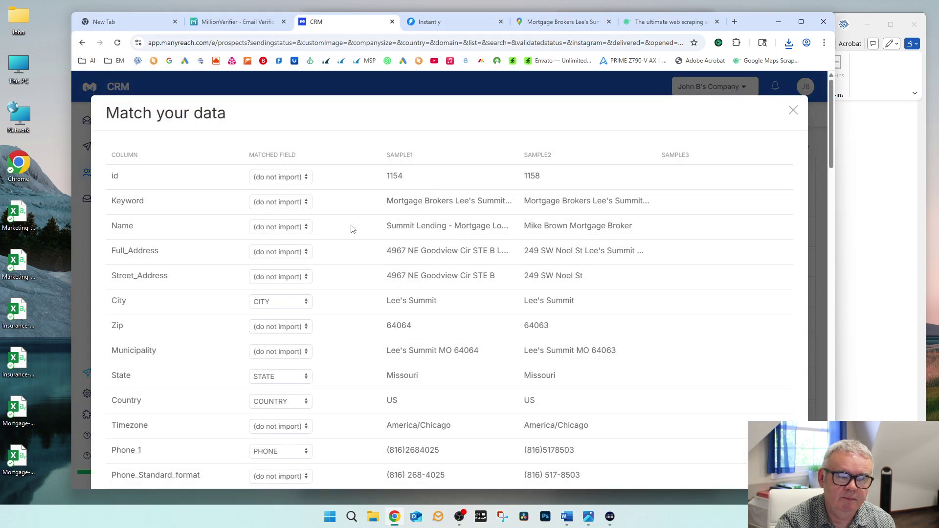
{"action": "scroll", "coordinate": [350, 227], "scroll_direction": "down", "scroll_amount": 1}
Step: Map Name to COMPANY and Phone_Standard_format to PHONE, skipping Phone_1 and Phone_From_WEBSITE
{"action": "left_click", "coordinate": [278, 184]}
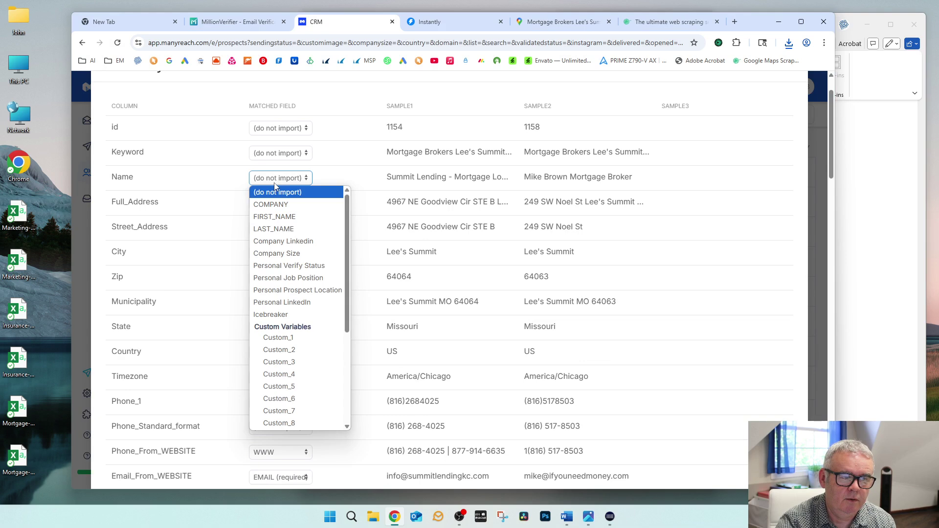
{"action": "left_click", "coordinate": [288, 204]}
{"action": "scroll", "coordinate": [339, 211], "scroll_direction": "down", "scroll_amount": 2}
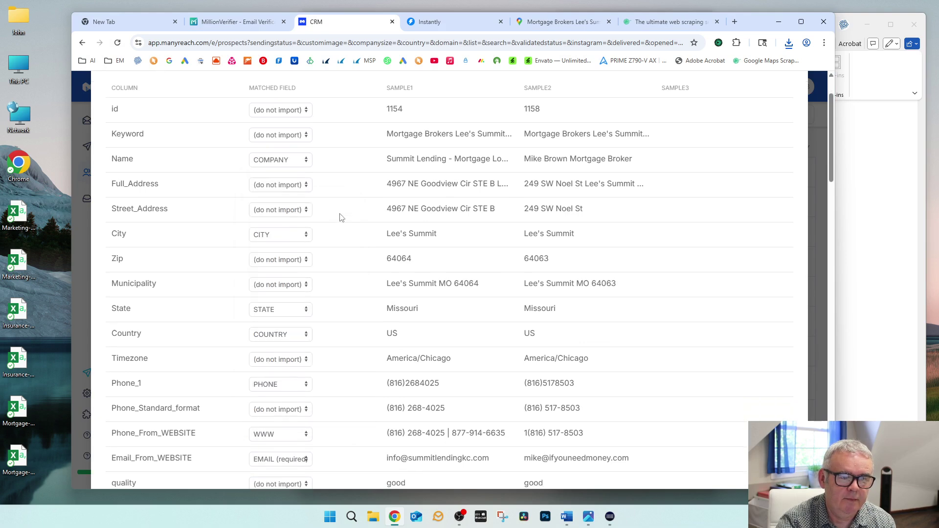
{"action": "scroll", "coordinate": [339, 216], "scroll_direction": "down", "scroll_amount": 2}
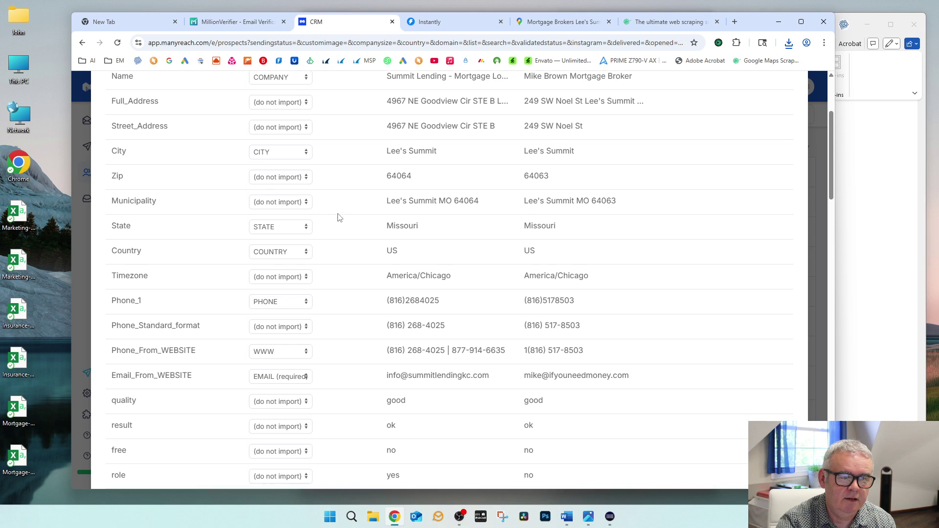
{"action": "left_click", "coordinate": [280, 213]}
{"action": "left_click", "coordinate": [278, 222]}
{"action": "left_click", "coordinate": [281, 232]}
{"action": "left_click", "coordinate": [284, 259]}
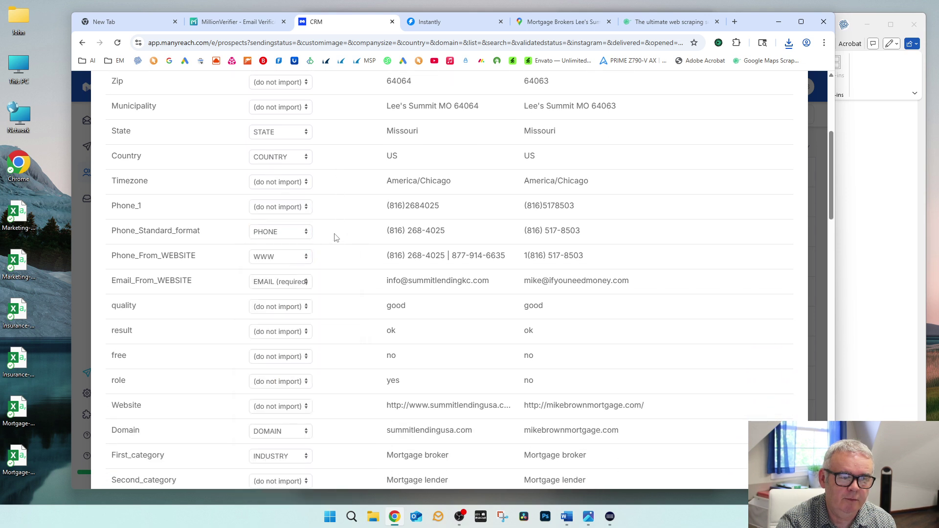
{"action": "scroll", "coordinate": [341, 224], "scroll_direction": "down", "scroll_amount": 1}
{"action": "left_click", "coordinate": [281, 208]}
{"action": "left_click", "coordinate": [327, 222]}
Step: Map Website to WWW and Linkedin_URL to Company Linkedin
{"action": "scroll", "coordinate": [343, 231], "scroll_direction": "down", "scroll_amount": 2}
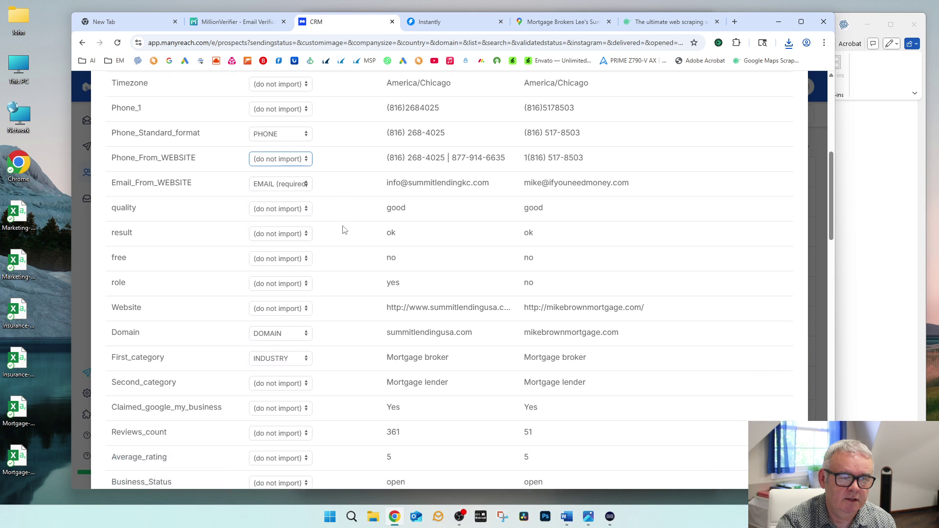
{"action": "scroll", "coordinate": [344, 211], "scroll_direction": "down", "scroll_amount": 4}
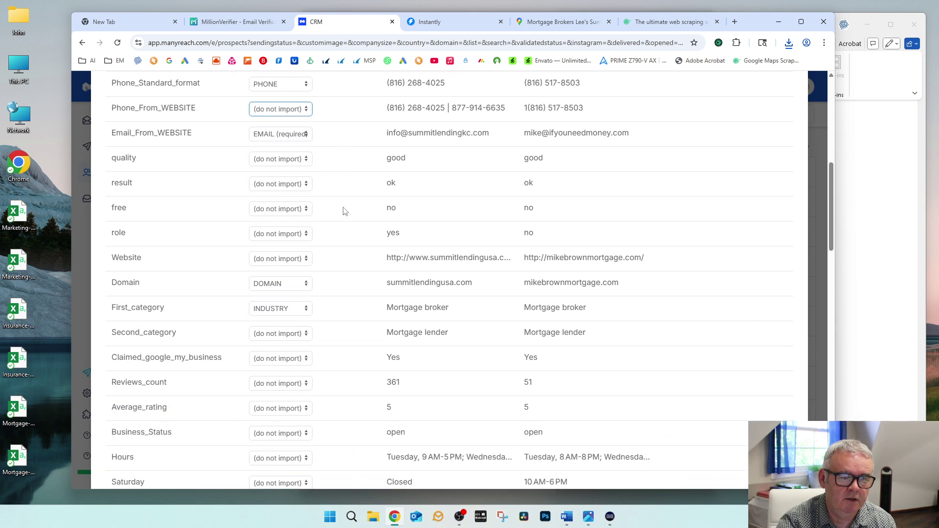
{"action": "scroll", "coordinate": [344, 211], "scroll_direction": "down", "scroll_amount": 2}
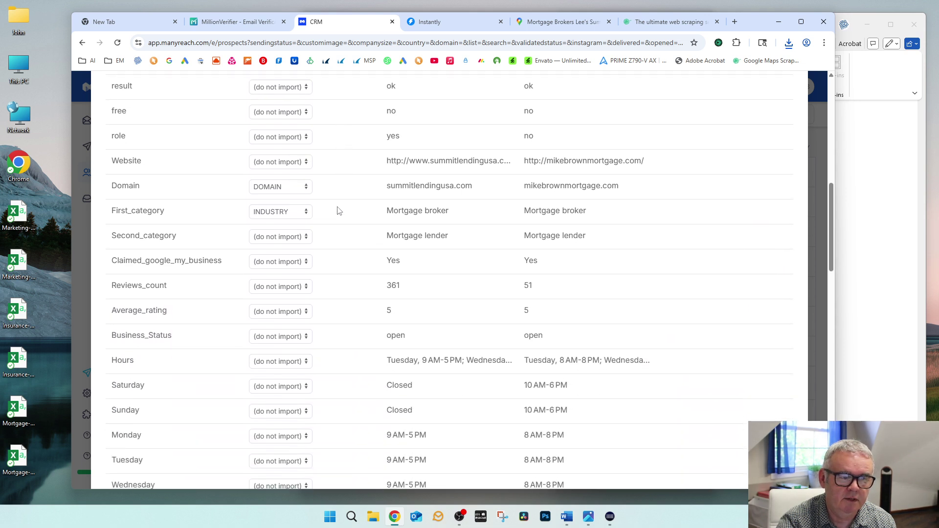
{"action": "left_click", "coordinate": [288, 164]}
{"action": "left_click", "coordinate": [289, 191]}
{"action": "scroll", "coordinate": [360, 228], "scroll_direction": "down", "scroll_amount": 14}
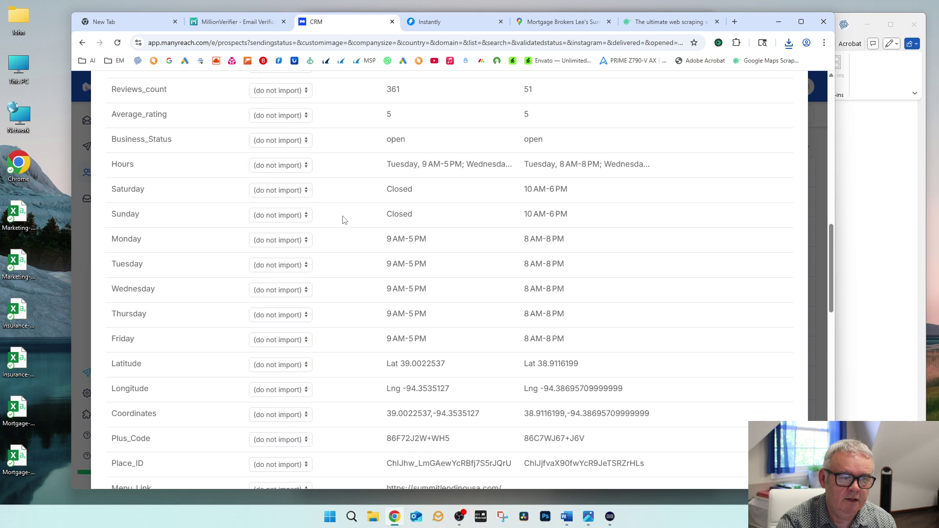
{"action": "scroll", "coordinate": [344, 221], "scroll_direction": "down", "scroll_amount": 14}
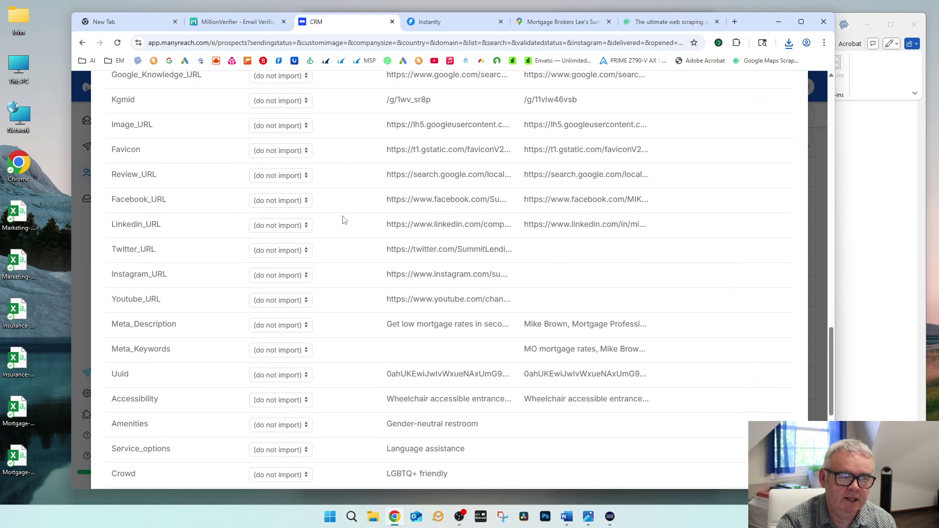
{"action": "left_click", "coordinate": [298, 225]}
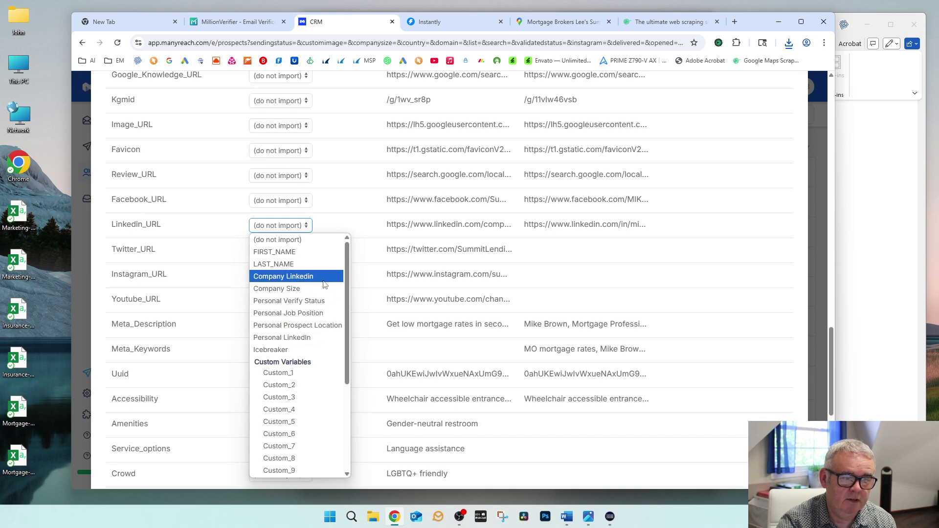
{"action": "left_click", "coordinate": [284, 276]}
Step: Import into the Lead Sniper - Lee's Summit list, updating existing prospects
{"action": "scroll", "coordinate": [355, 317], "scroll_direction": "down", "scroll_amount": 12}
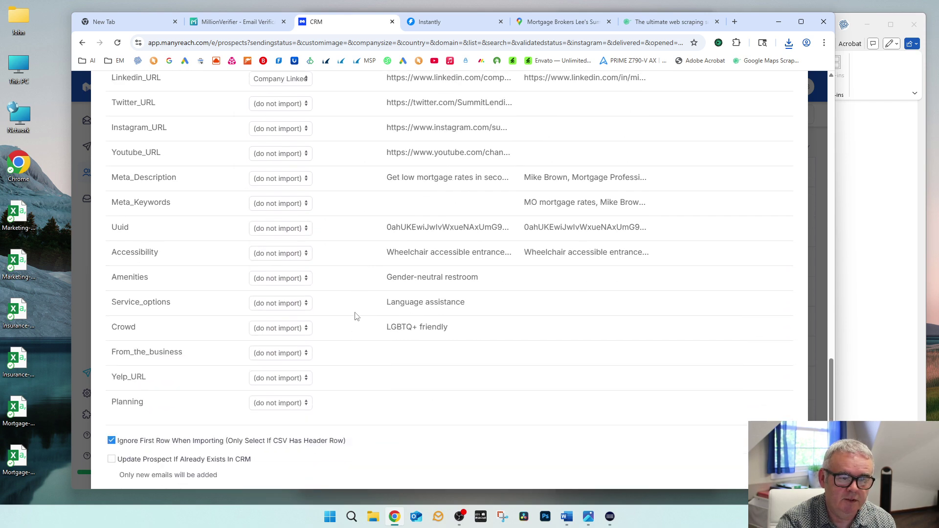
{"action": "left_click", "coordinate": [178, 304]}
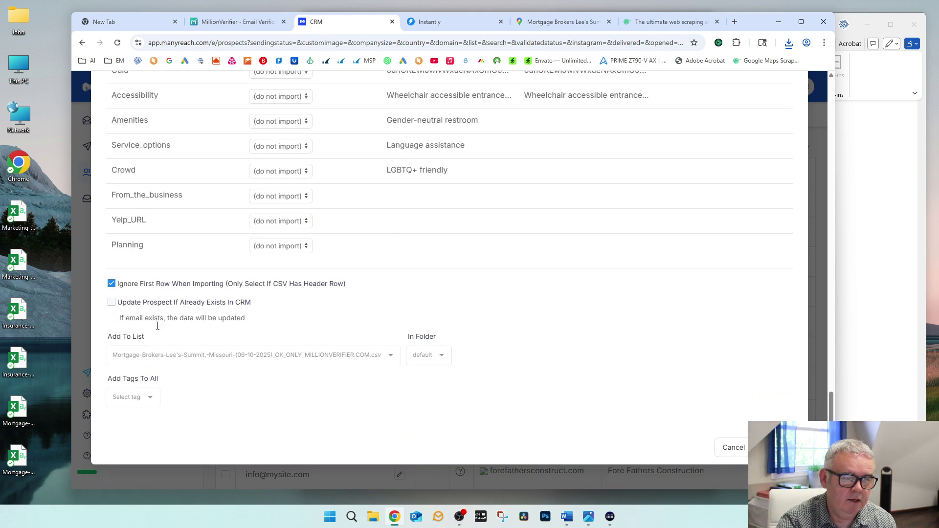
{"action": "left_click", "coordinate": [223, 356]}
{"action": "scroll", "coordinate": [192, 325], "scroll_direction": "down", "scroll_amount": 3}
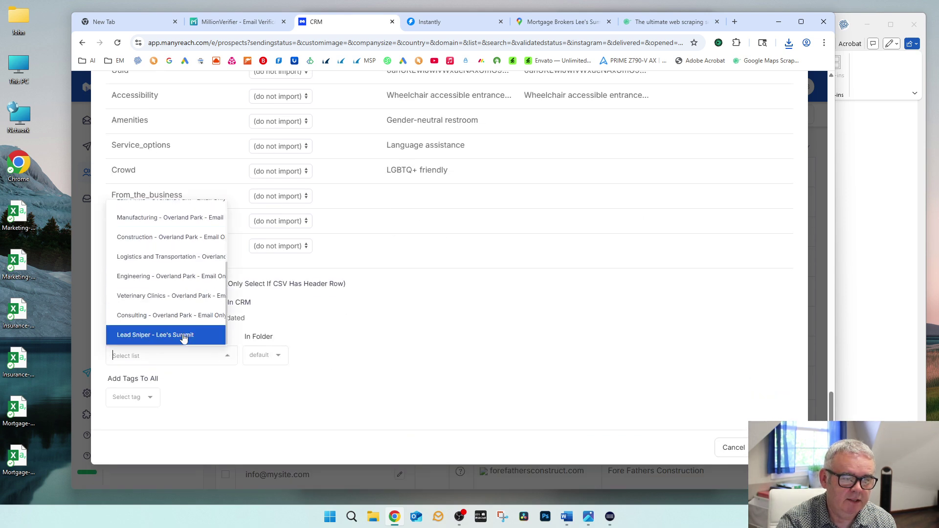
{"action": "left_click", "coordinate": [189, 335]}
{"action": "left_click", "coordinate": [778, 447]}
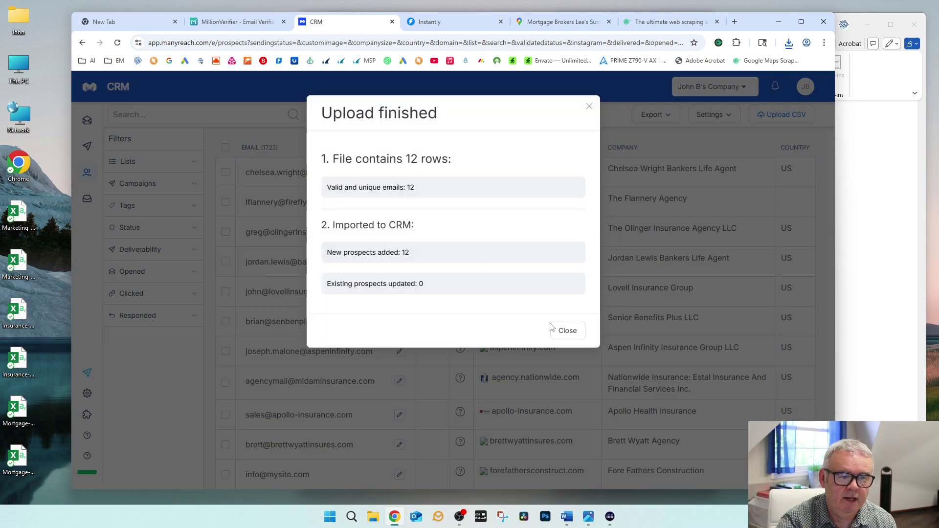
Step: Dismiss the Upload finished summary, reload the prospect list, and switch to the Leads Sniper site
{"action": "left_click", "coordinate": [572, 323]}
{"action": "left_click", "coordinate": [117, 42]}
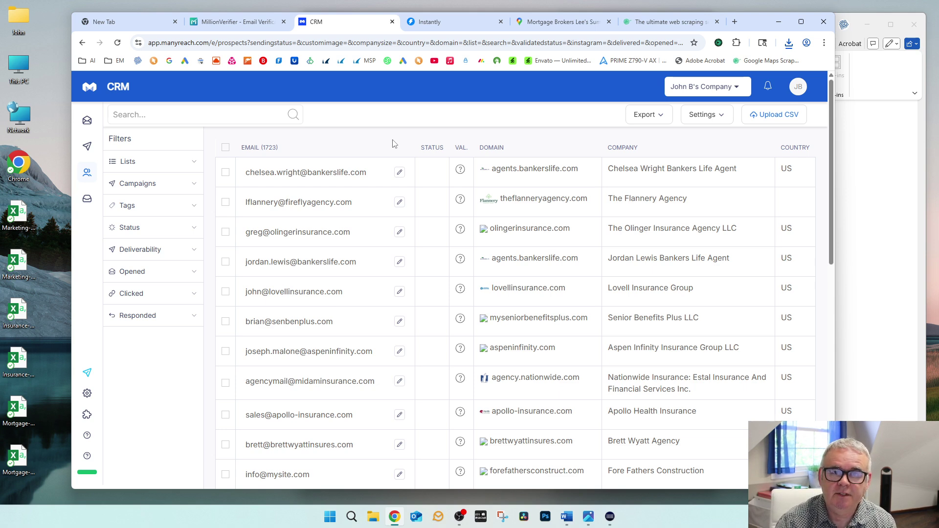
{"action": "left_click", "coordinate": [726, 22]}
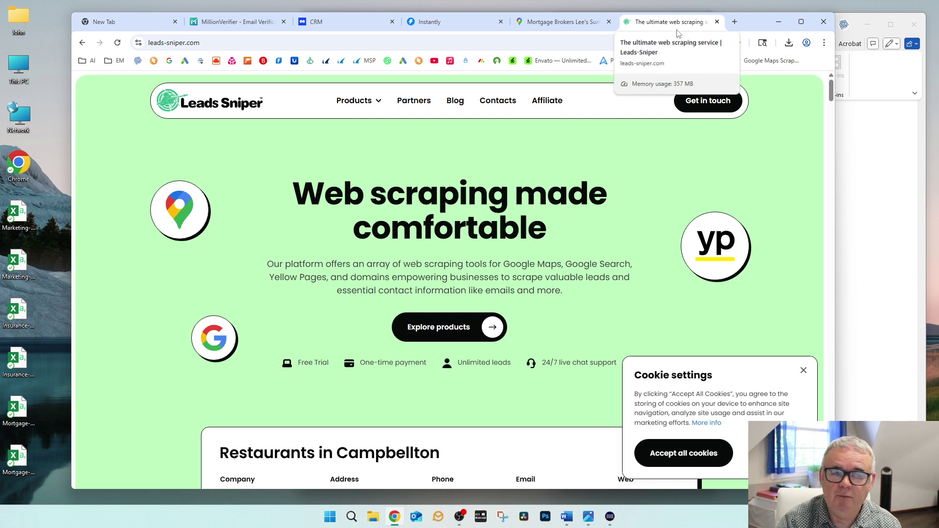
Step: Open the Google Maps Scraper page and review its Starter $149, Popular $267, Best value $389 plans
{"action": "mouse_move", "coordinate": [355, 100]}
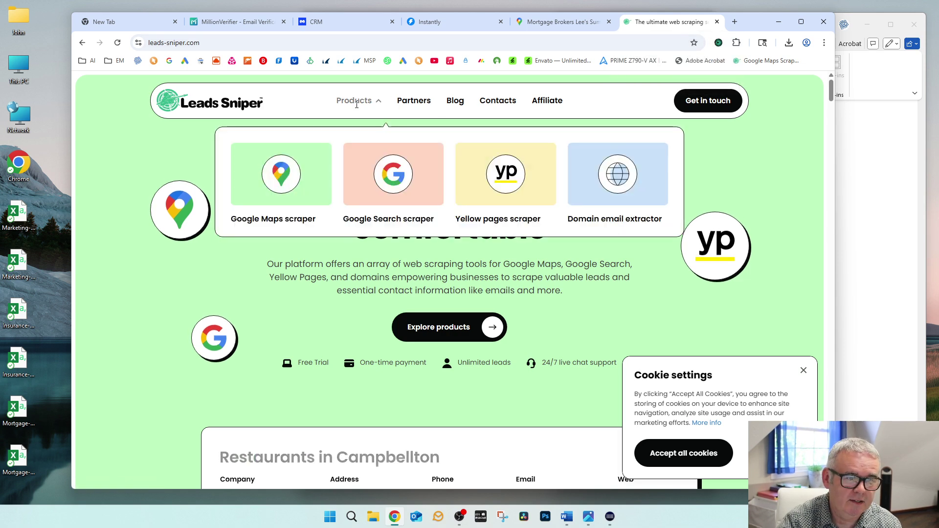
{"action": "left_click", "coordinate": [258, 177]}
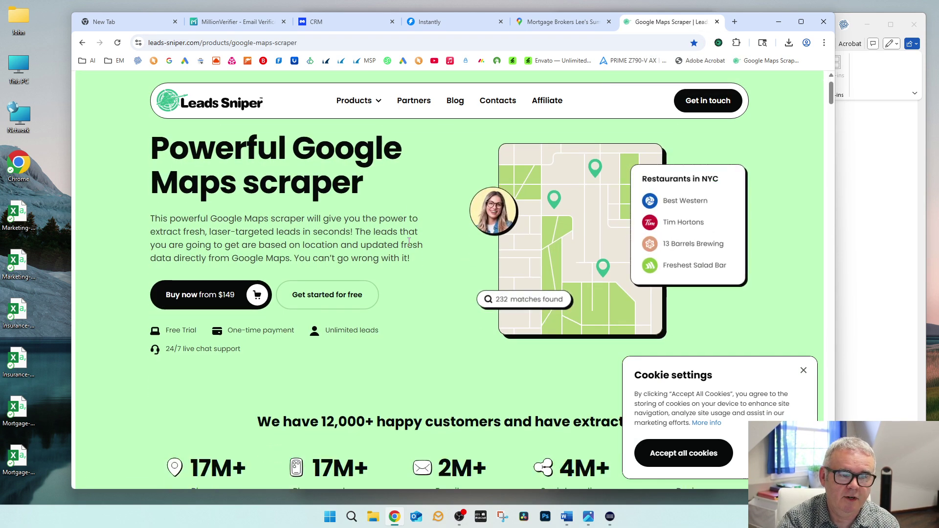
{"action": "scroll", "coordinate": [409, 241], "scroll_direction": "down", "scroll_amount": 20}
{"action": "scroll", "coordinate": [410, 245], "scroll_direction": "down", "scroll_amount": 20}
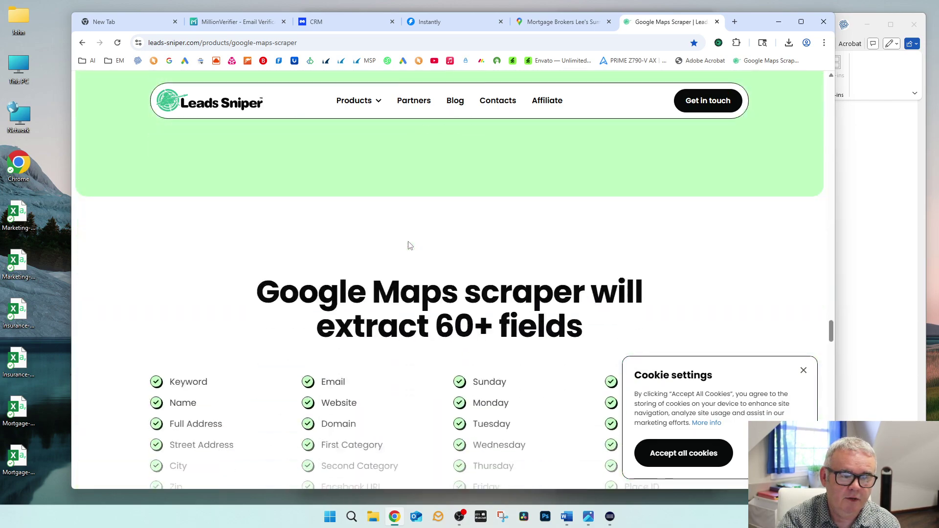
{"action": "scroll", "coordinate": [410, 245], "scroll_direction": "down", "scroll_amount": 15}
{"action": "scroll", "coordinate": [408, 242], "scroll_direction": "up", "scroll_amount": 6}
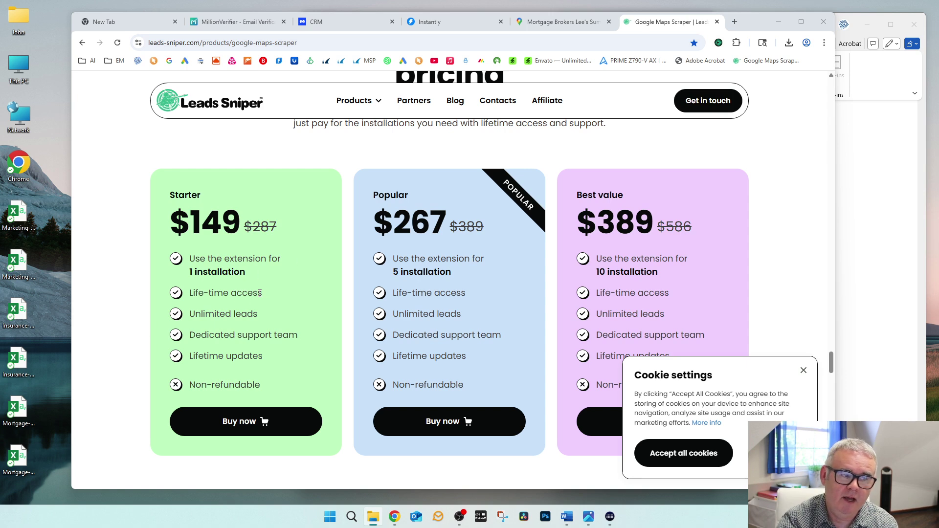
{"action": "left_click_drag", "start_coordinate": [246, 273], "coordinate": [191, 258]}
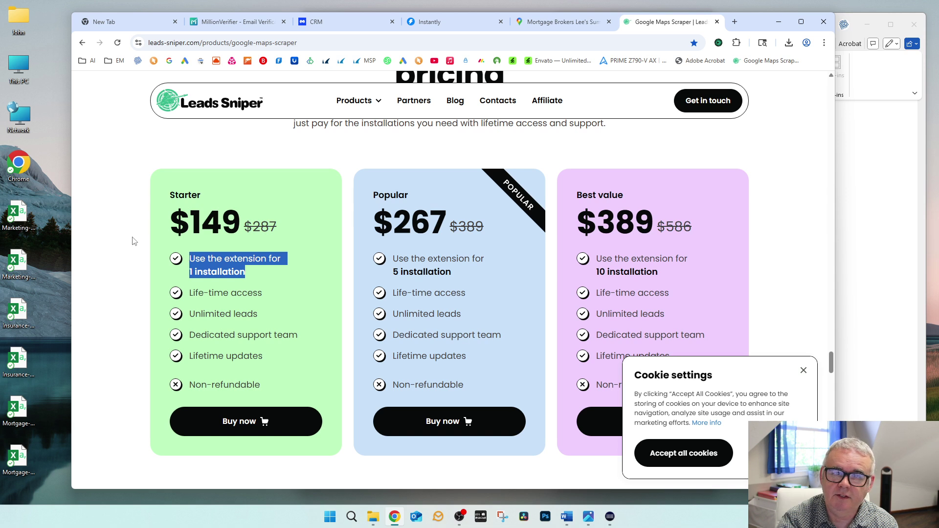
{"action": "left_click", "coordinate": [161, 265]}
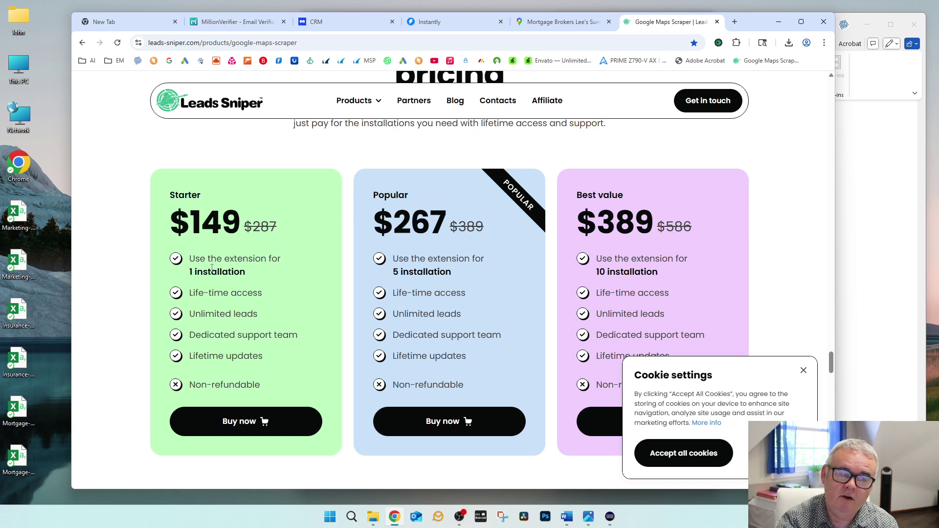